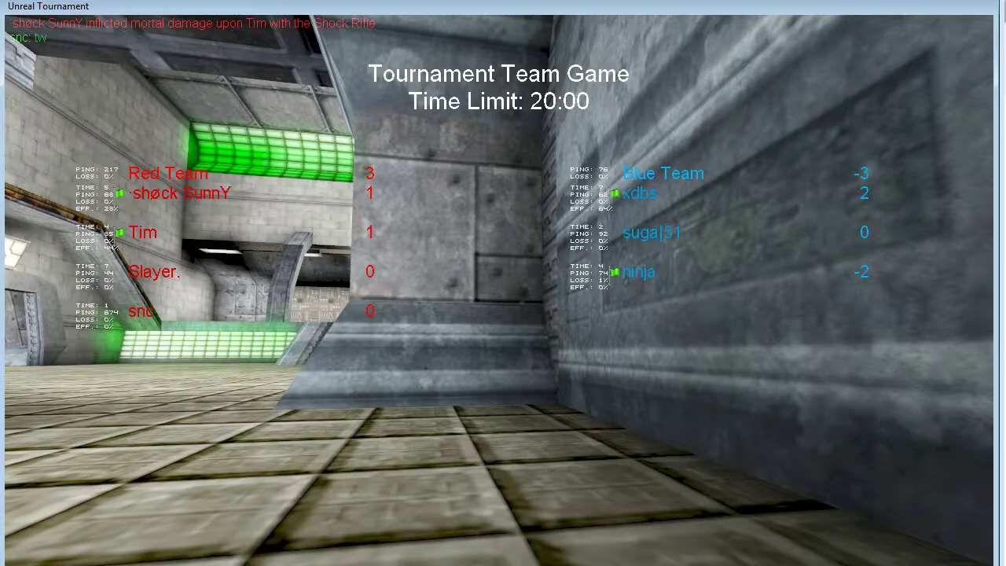
Glance at the chat console, then switch the spectator camera to a different player
key(grave)
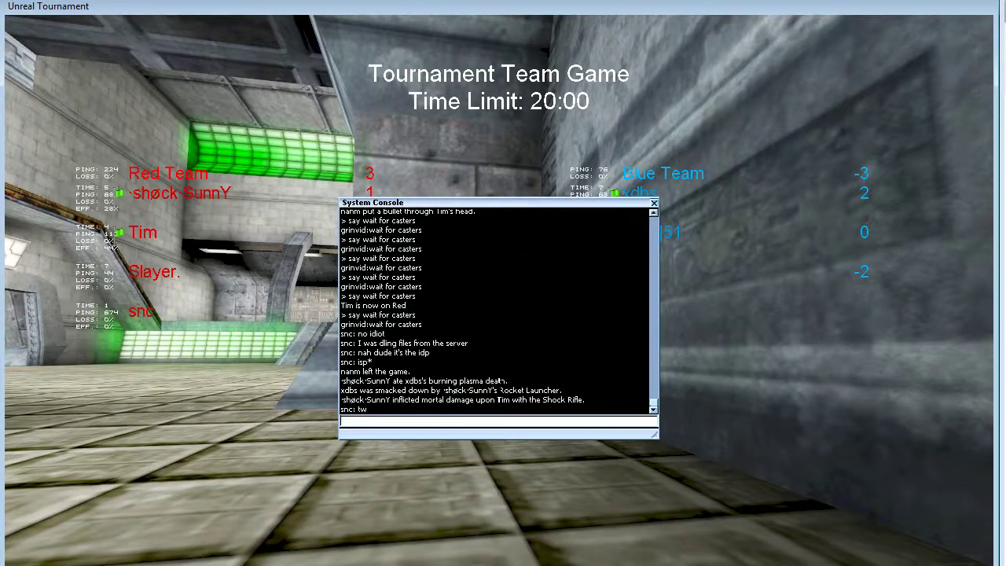
key(grave)
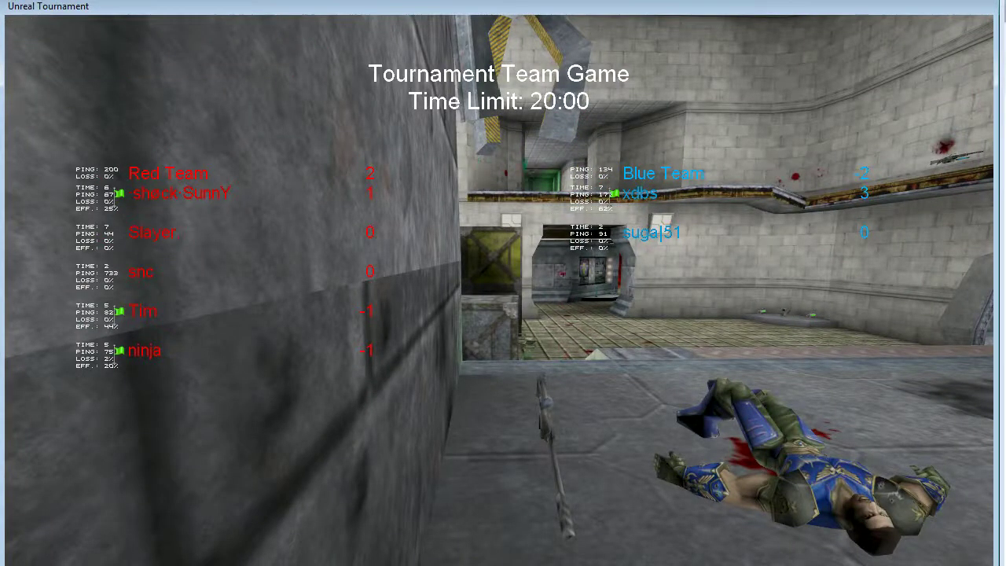
click(503, 283)
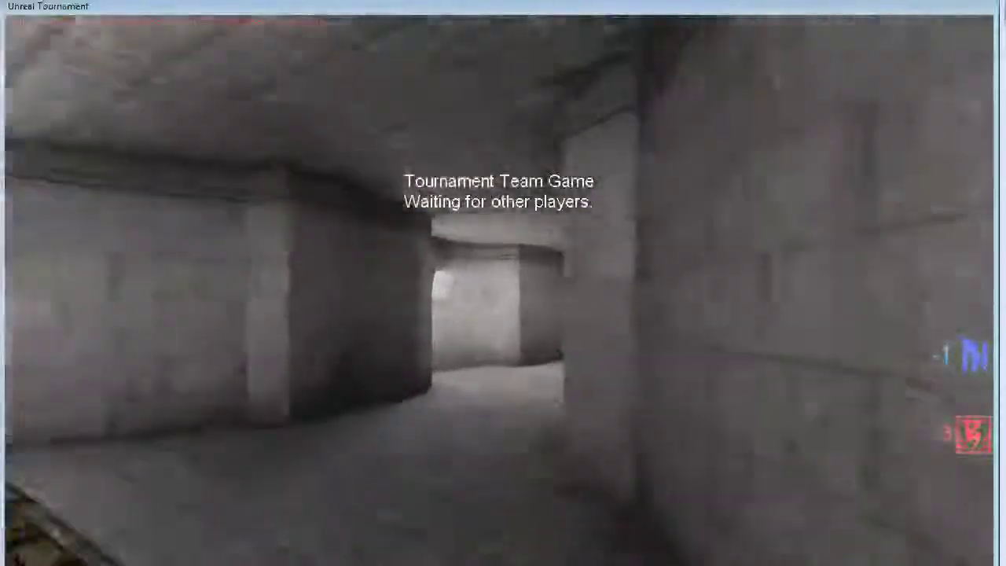
Toggle the team scoreboard on and off while the next map loads
key(F1)
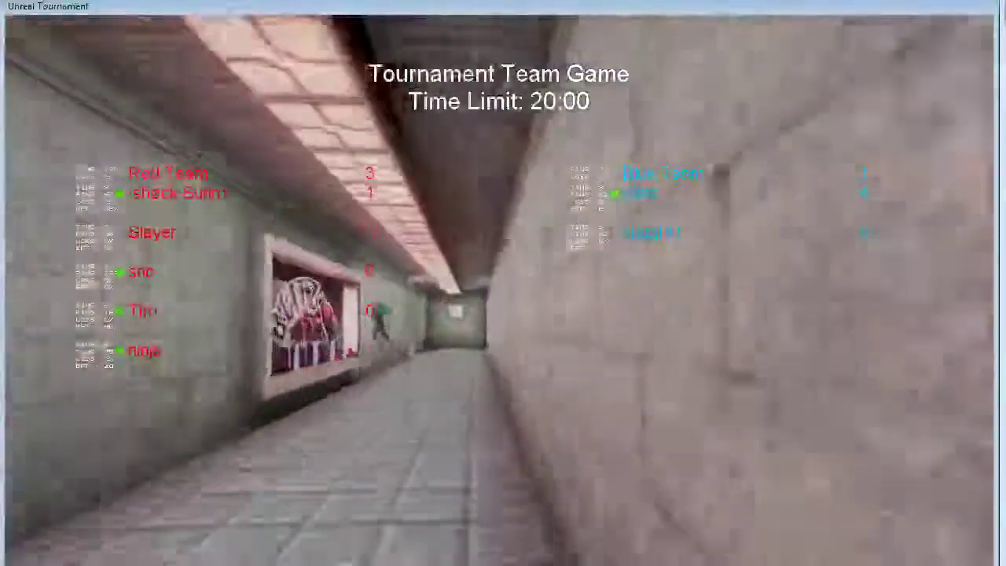
key(F1)
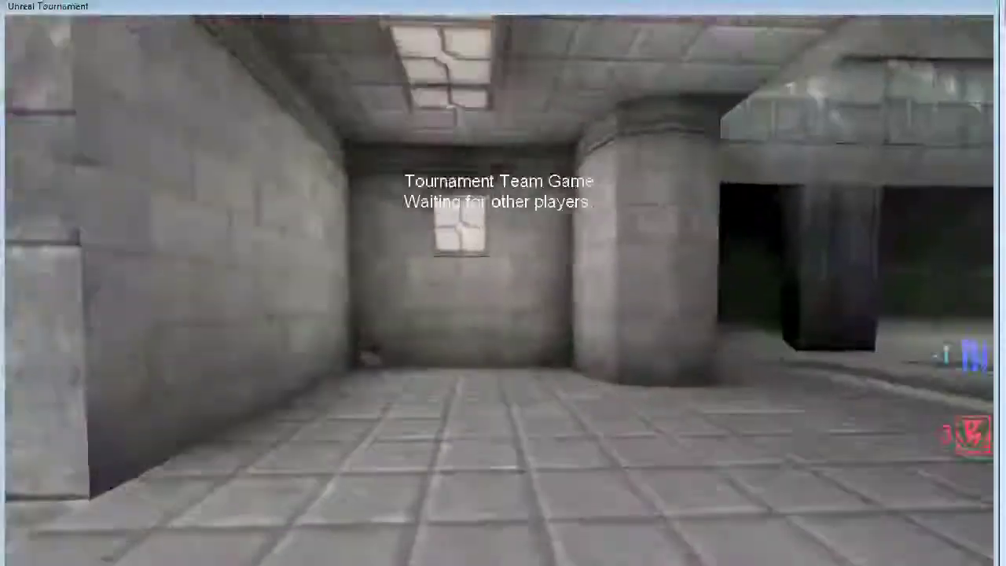
key(F1)
key(F1)
key(F1)
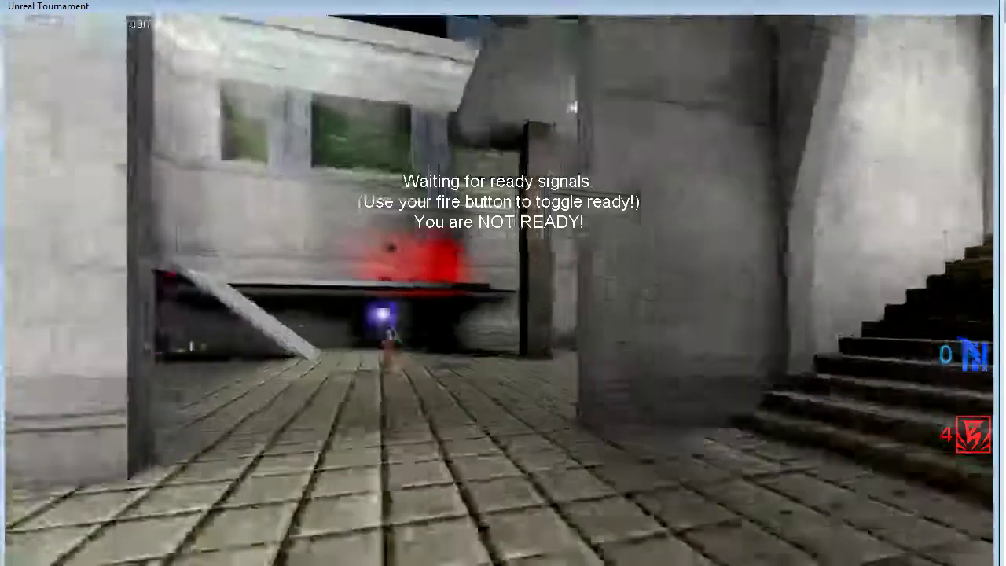
Bring up the team scoreboard and walk down the stairs into another room
key(F1)
key(w)
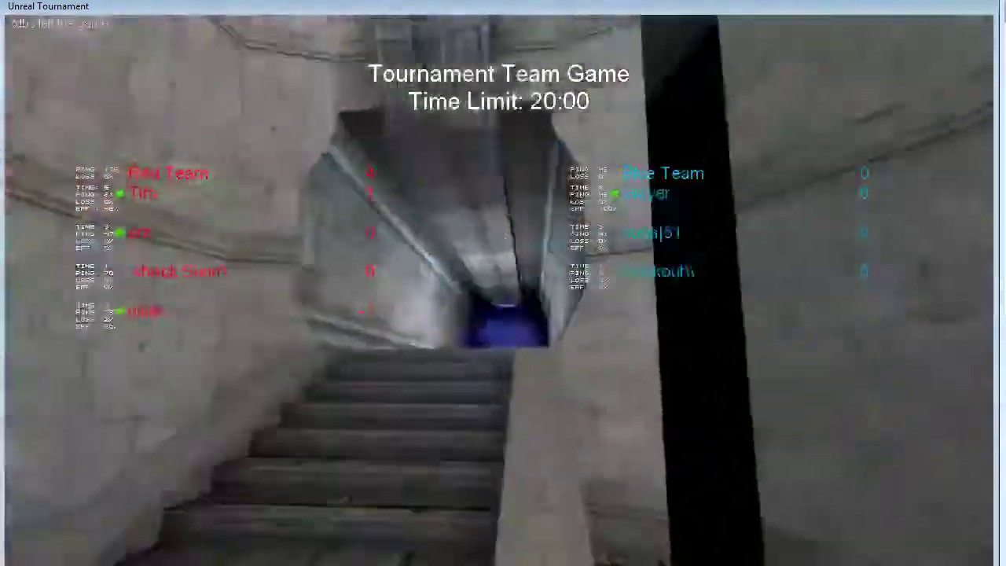
key(w)
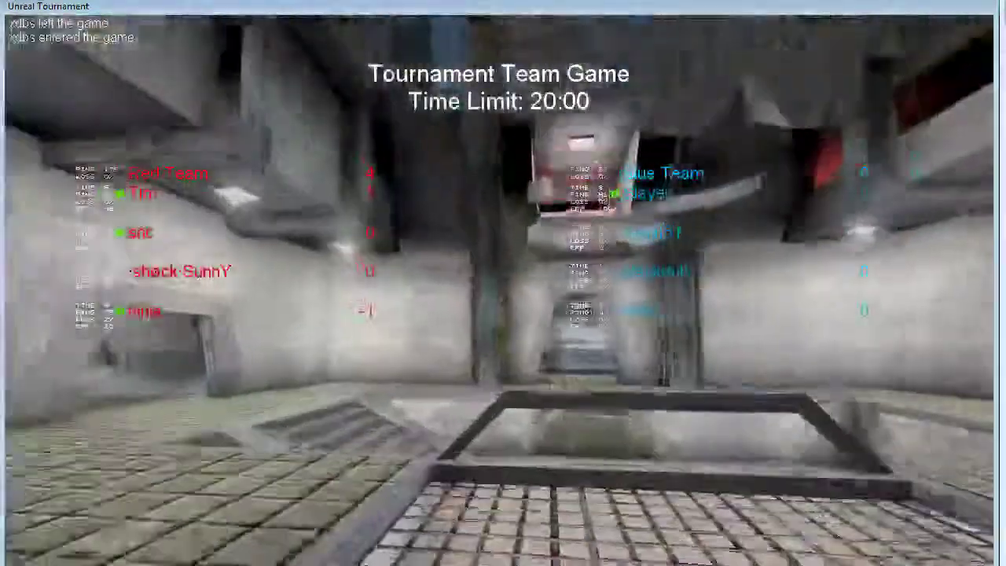
key(w)
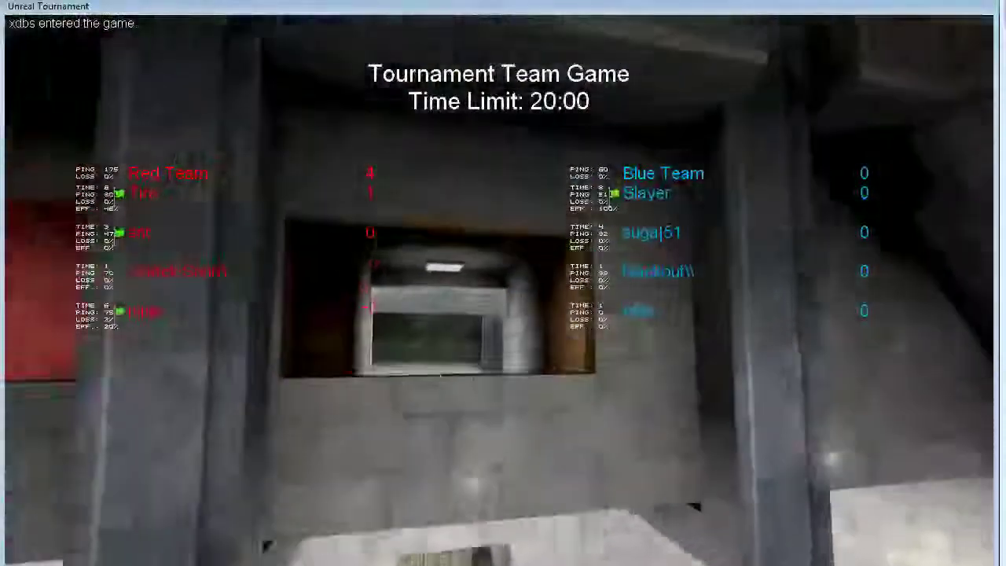
Post 'WE READY' and 'GL HF' in chat from the System Console
key(grave)
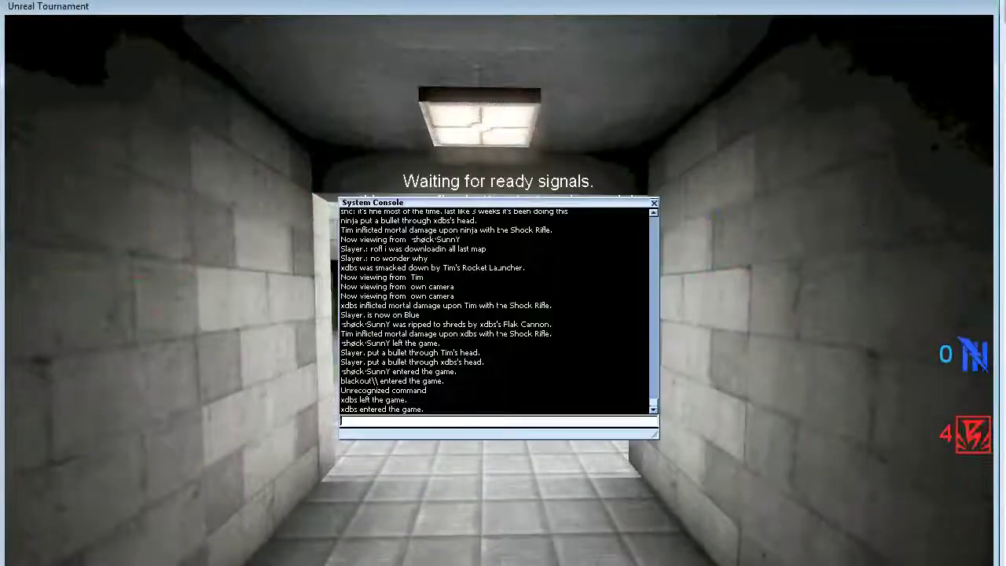
text(say WE READY)
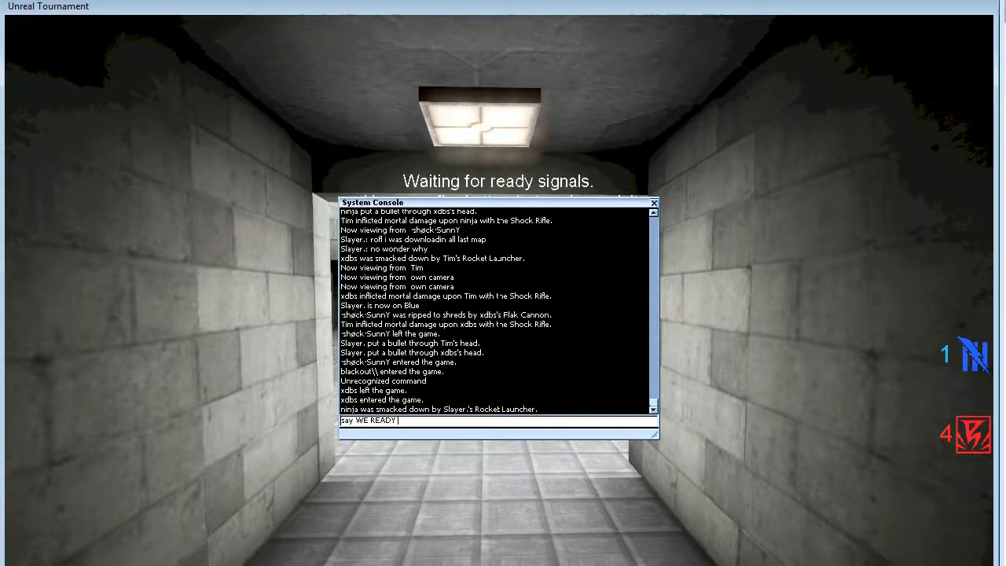
key(Return)
key(Up)
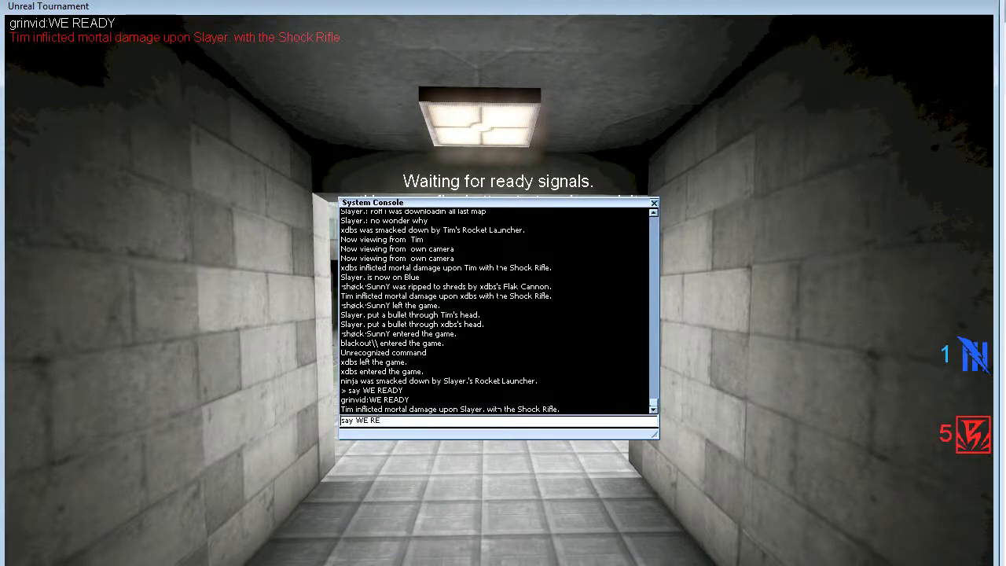
text(HF)
key(Return)
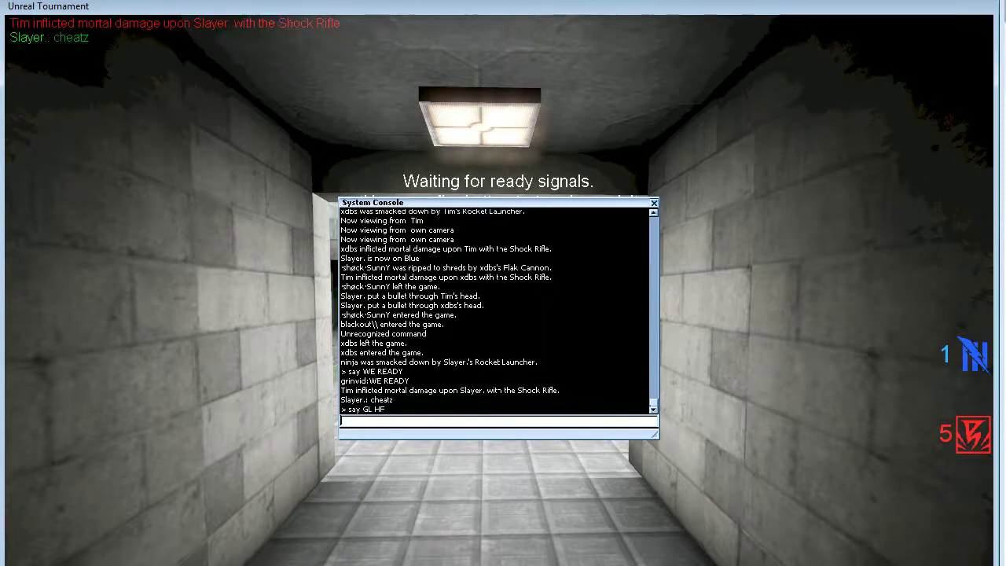
key(Up)
key(Return)
key(Up)
Leave the console and run from the corridor through the courtyard into a new room
key(Escape)
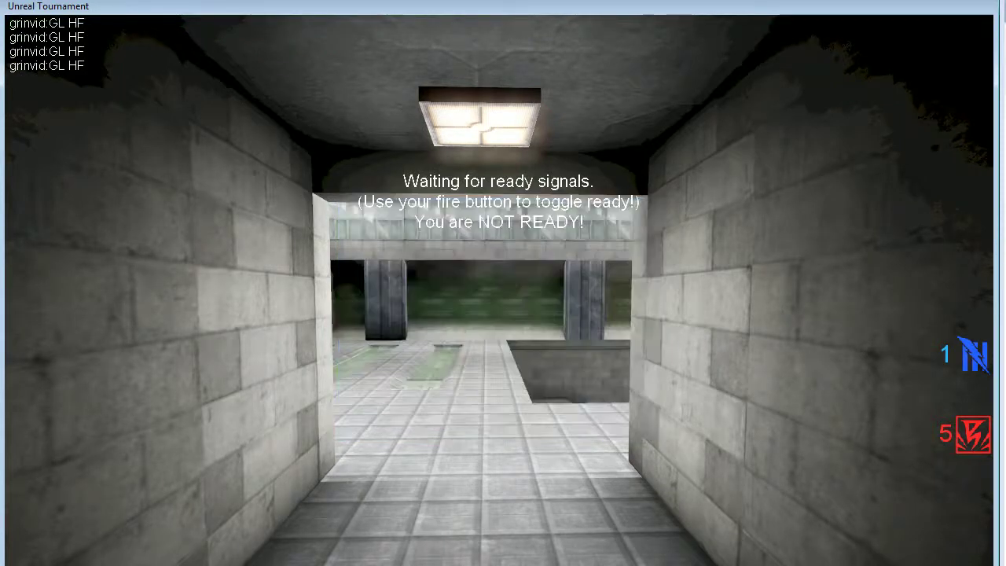
key(Up)
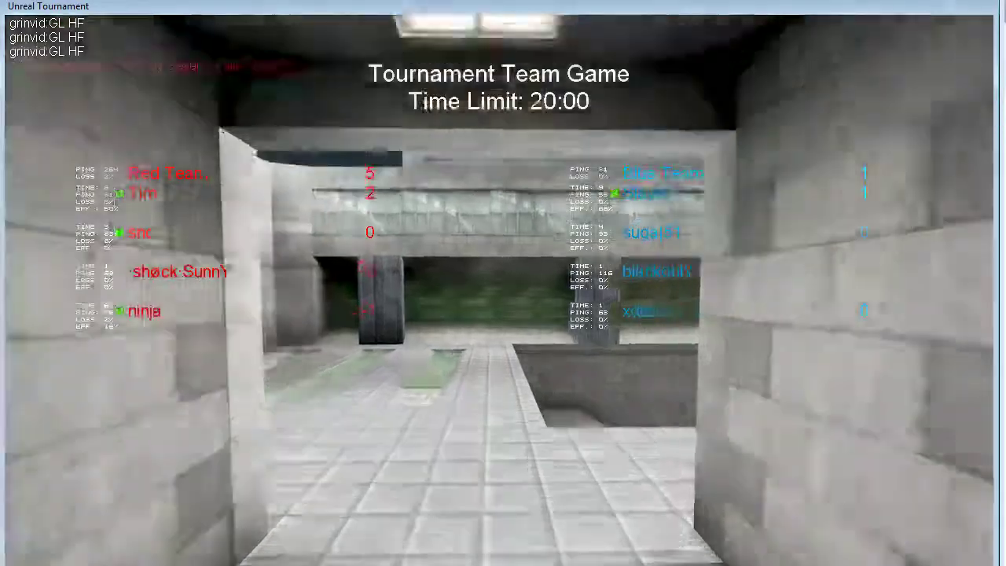
key(Up)
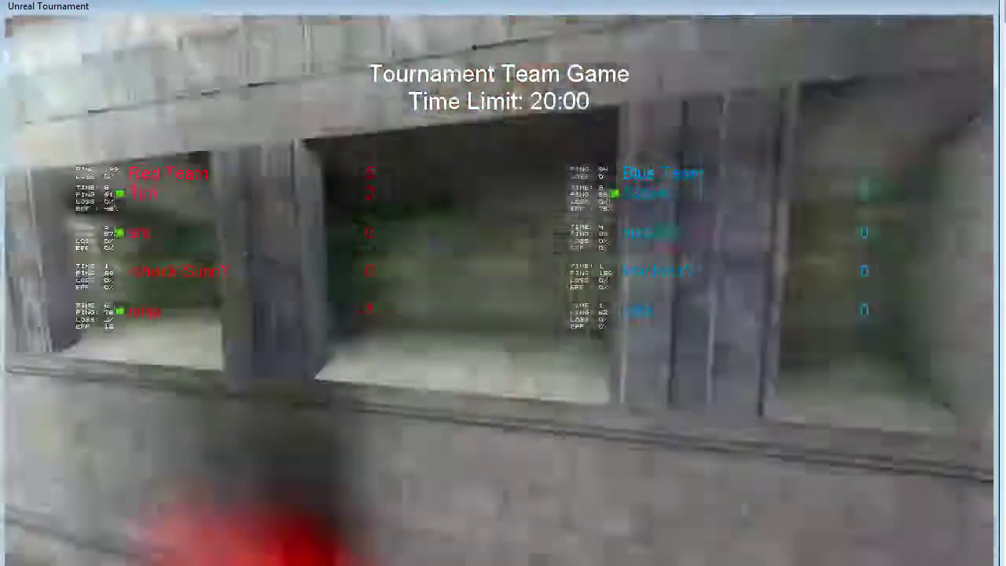
key(Up)
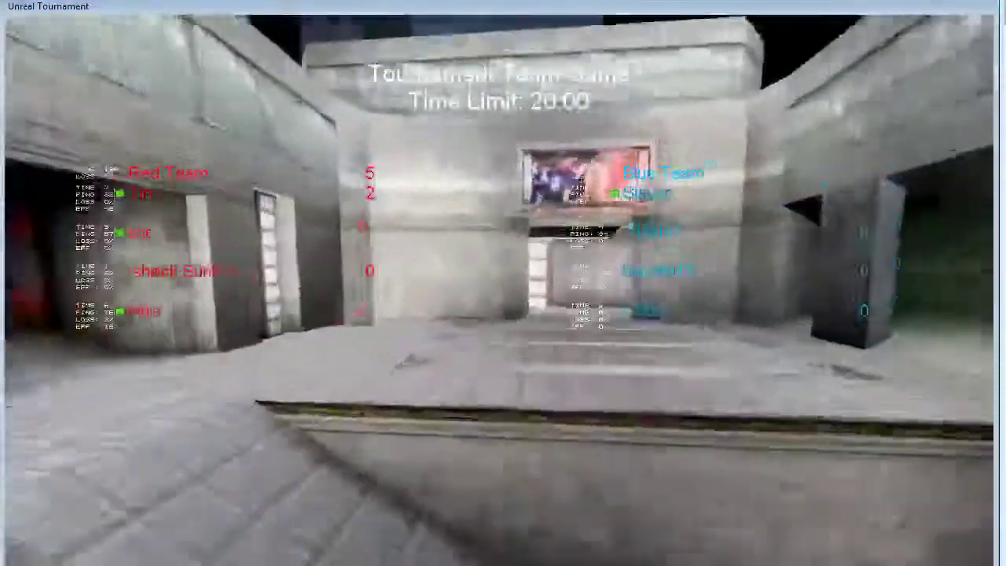
key(Up)
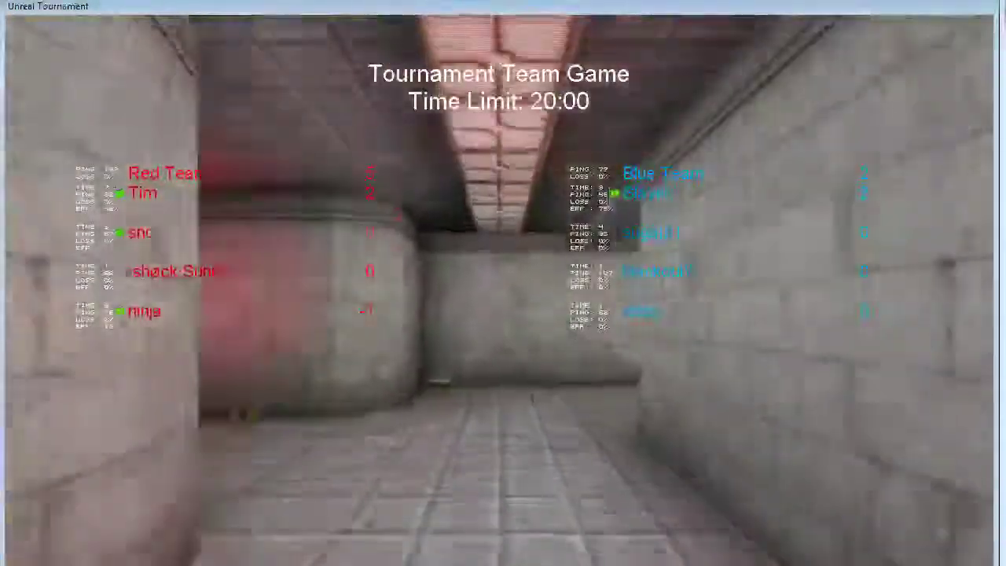
key(Up)
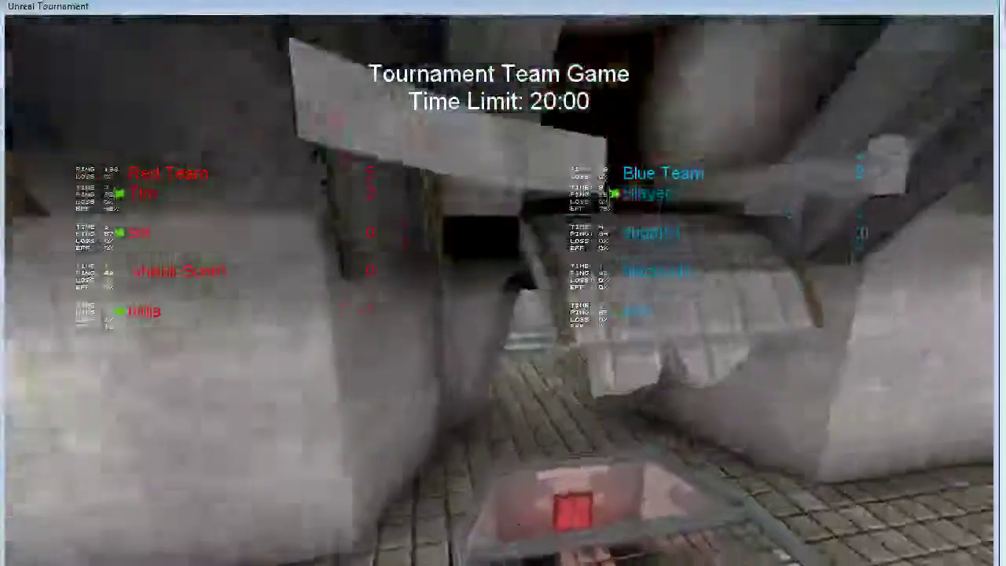
key(Up)
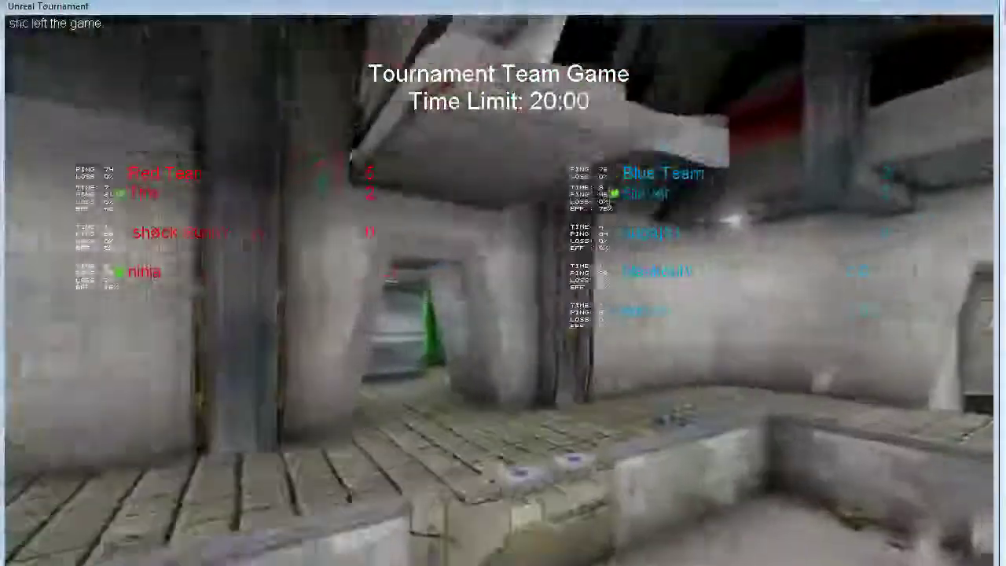
key(Up)
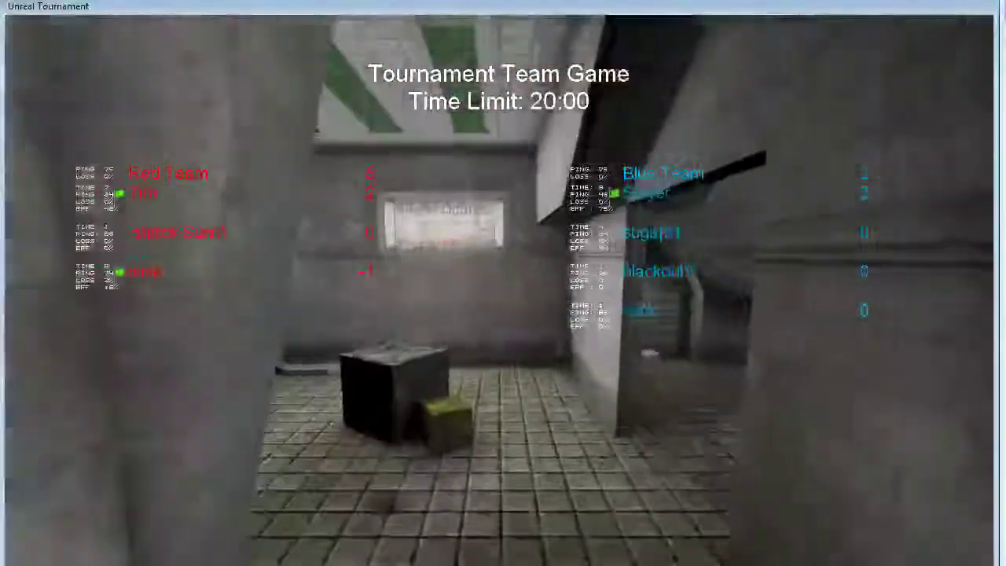
Continue through the blue portal, dark room and curved corridor into the green-lit tech room
key(Up)
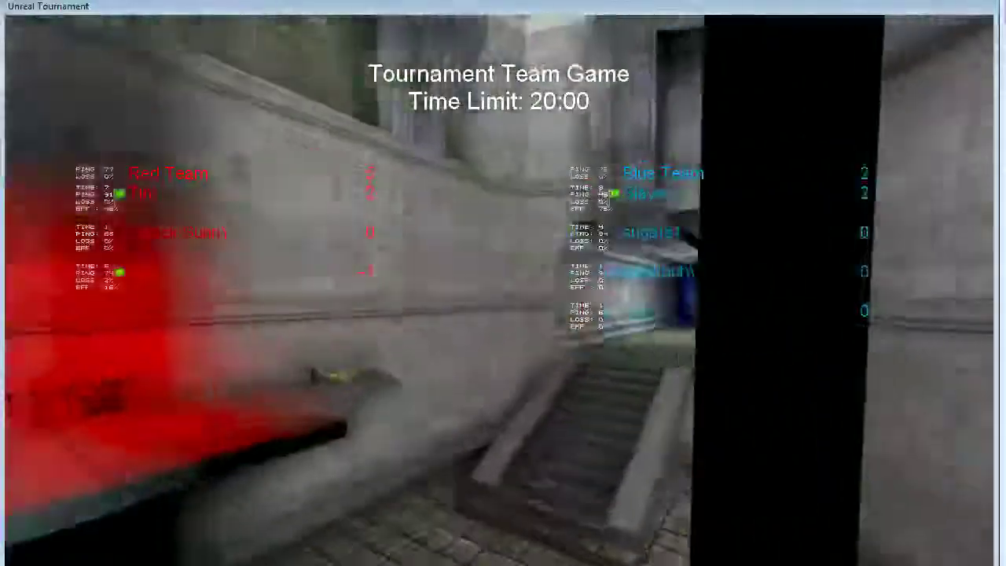
key(Up)
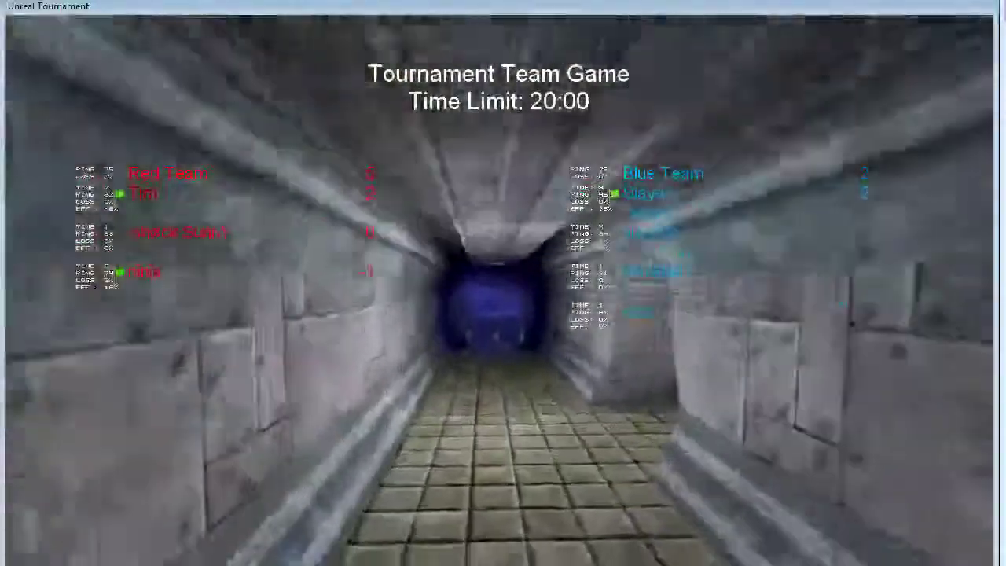
key(Up)
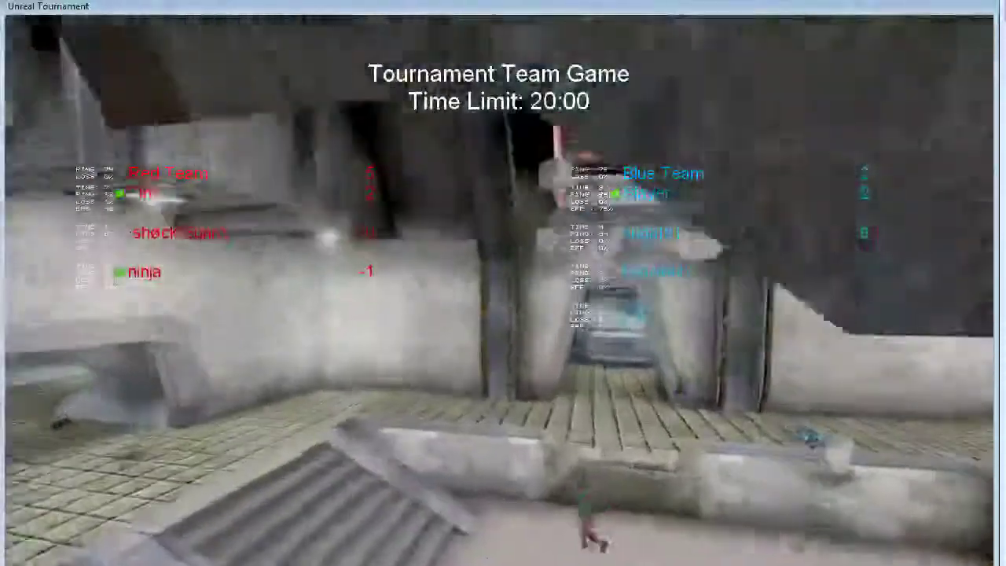
key(Up)
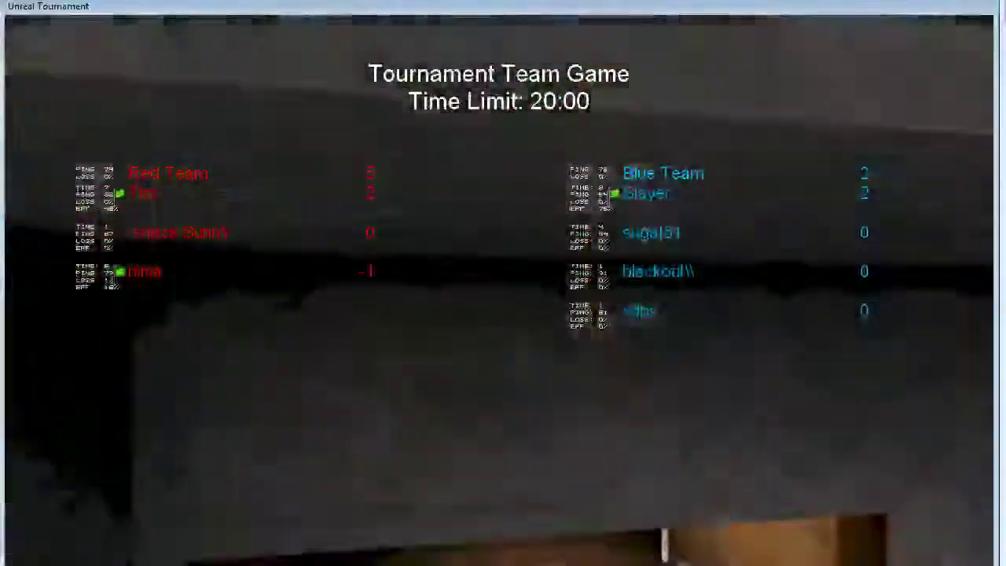
key(Up)
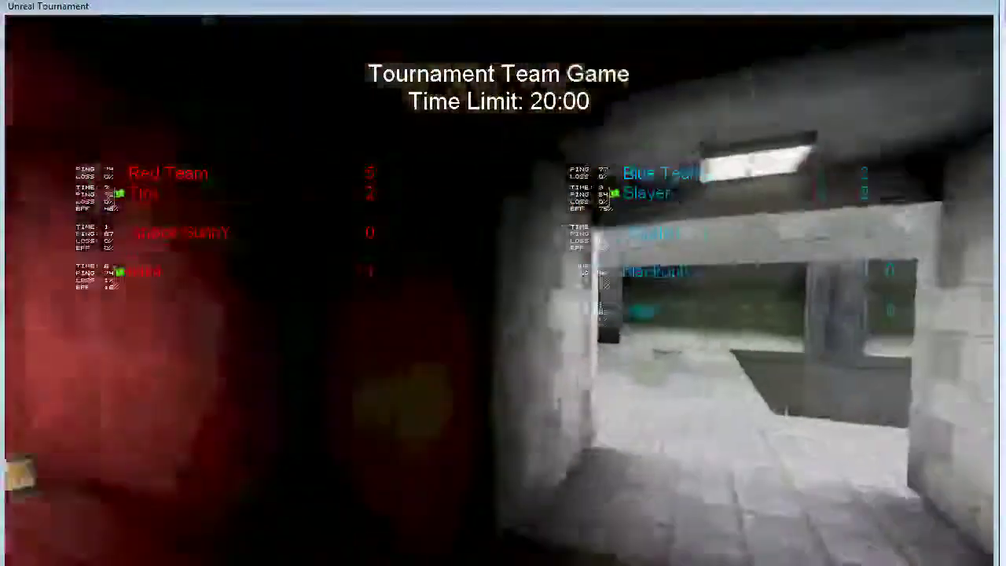
key(Up)
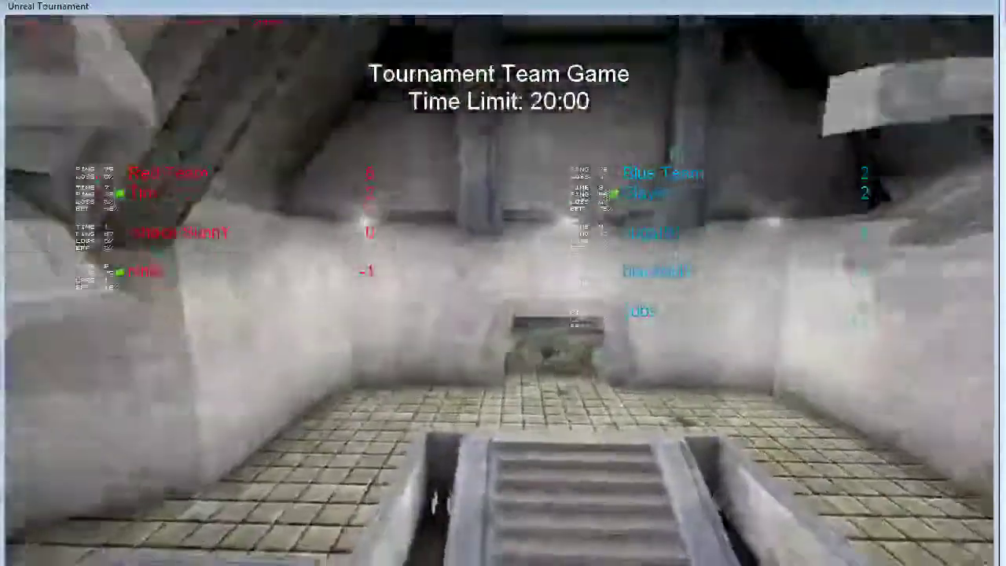
key(Up)
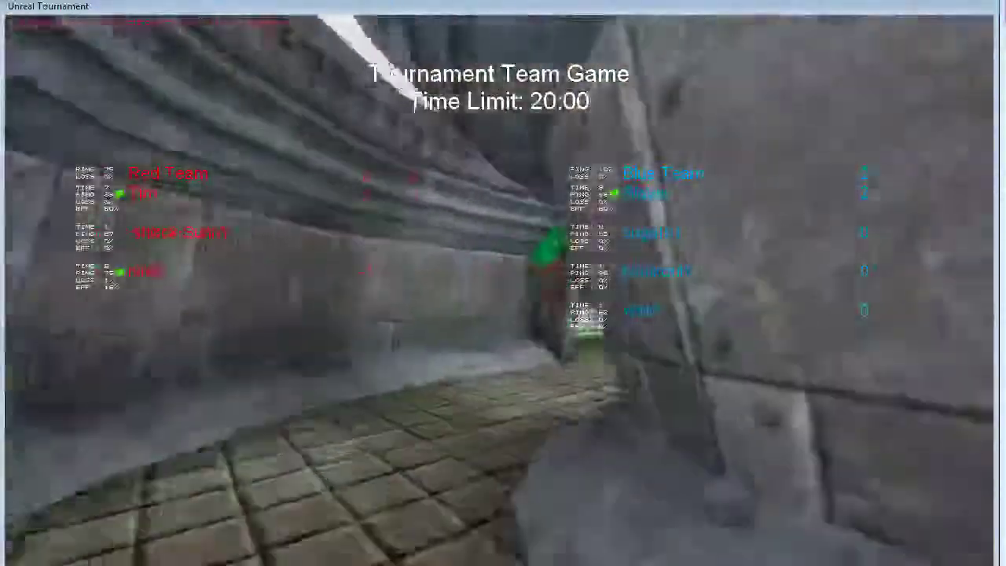
key(Up)
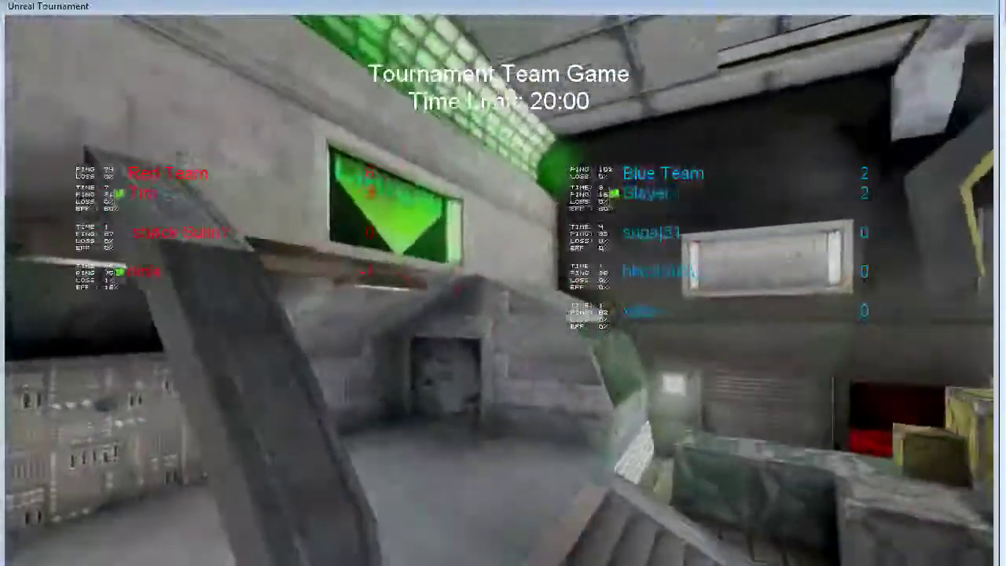
Turn around the crane room, edging toward the right wall to view the crane and floor
key(Left)
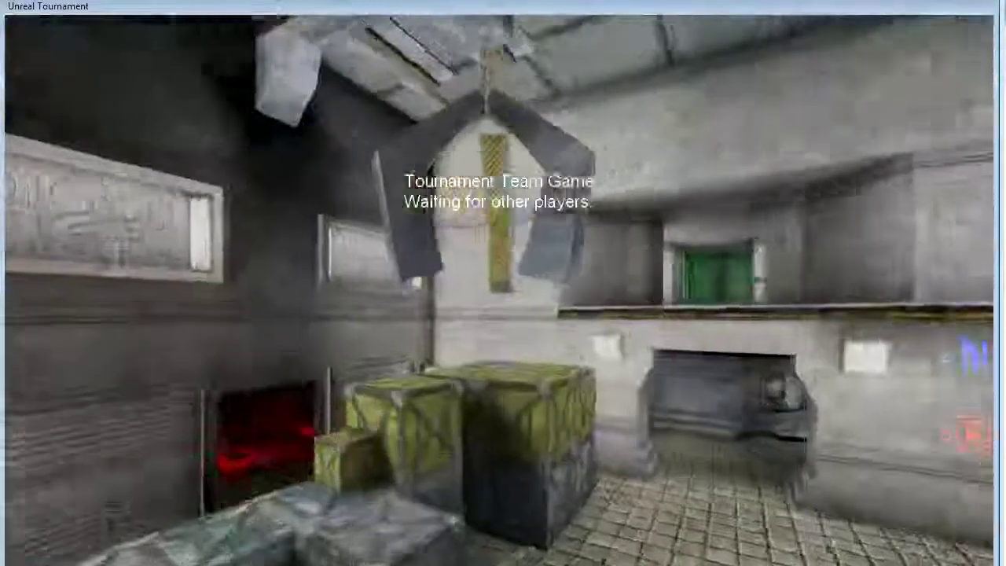
key(Up)
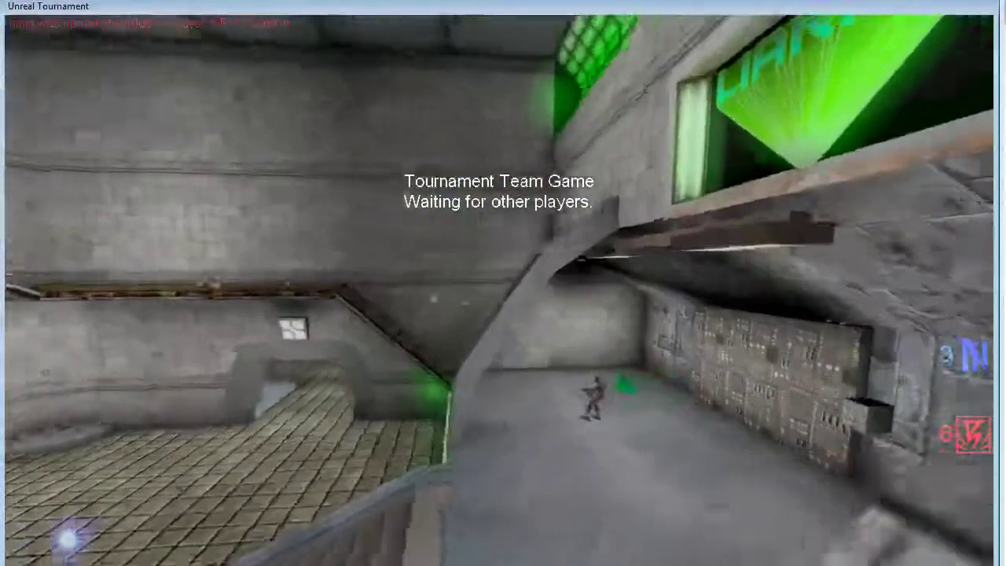
key(Left)
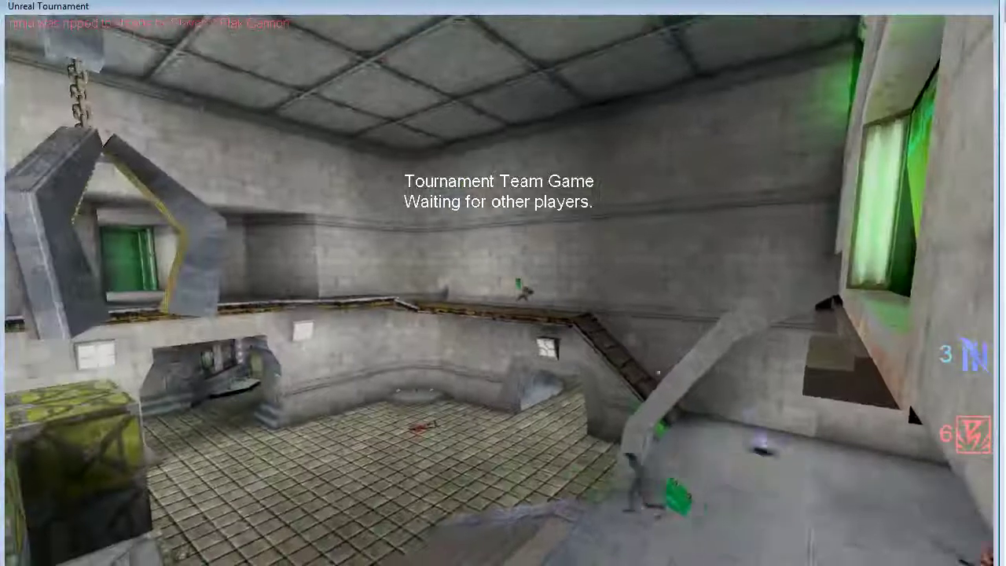
key(Left)
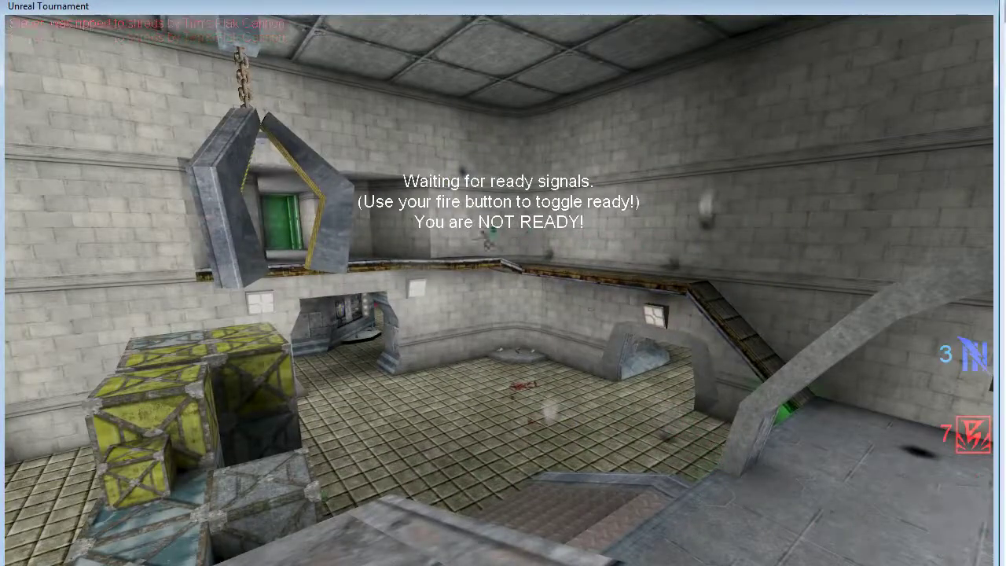
Walk past the crane through the green doorway into the laser corridor and mark yourself ready
key(Right)
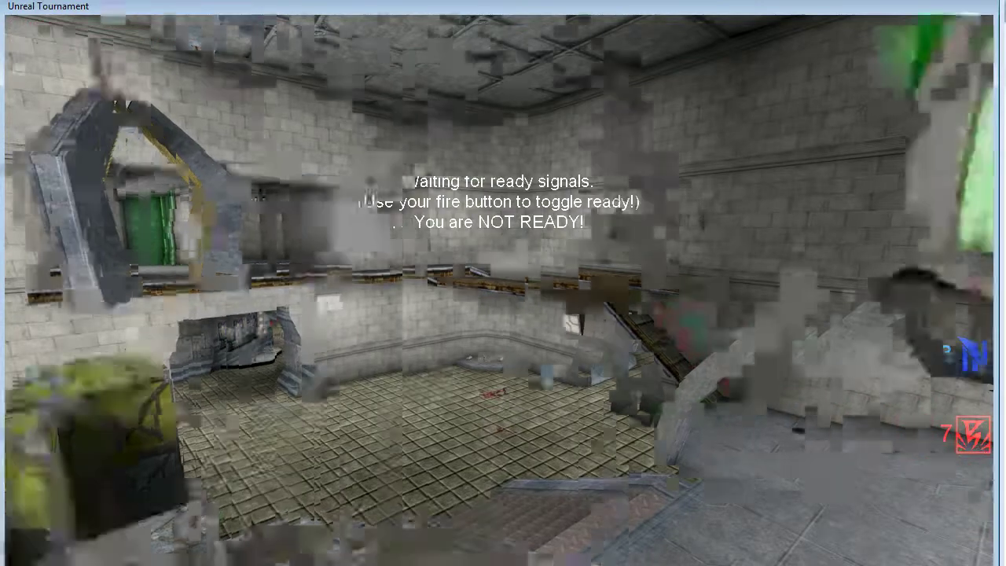
key(Up)
key(Up)
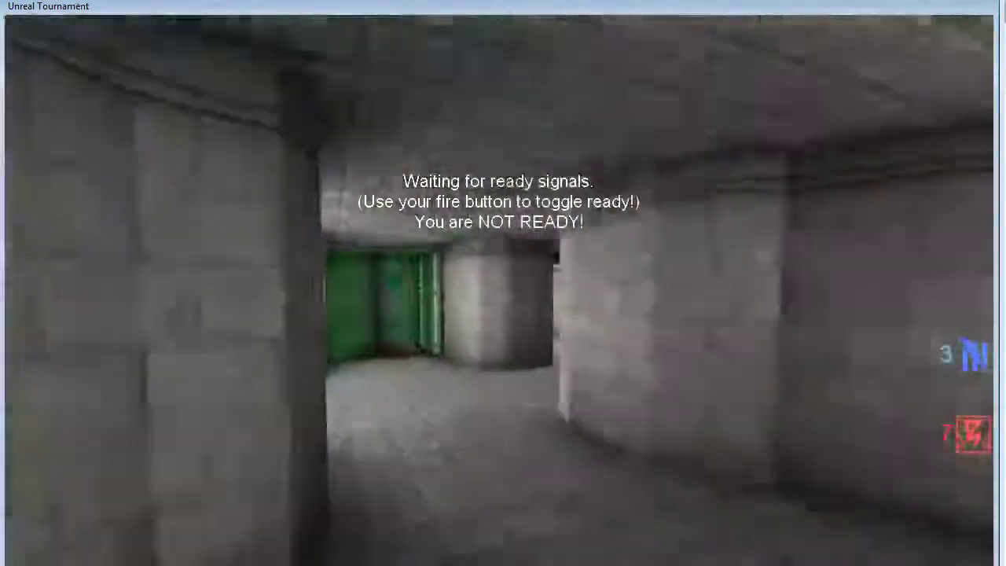
key(Right)
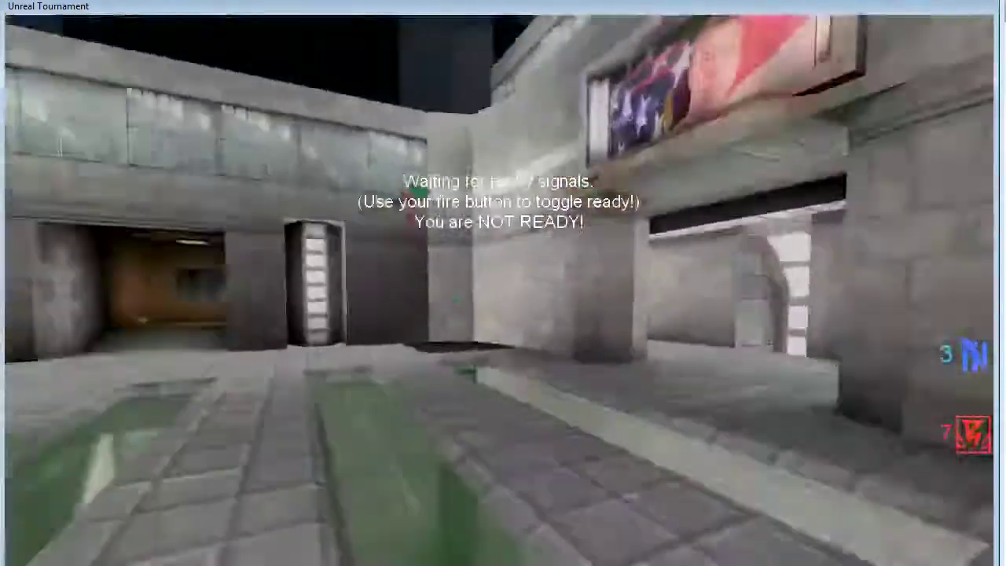
click(503, 283)
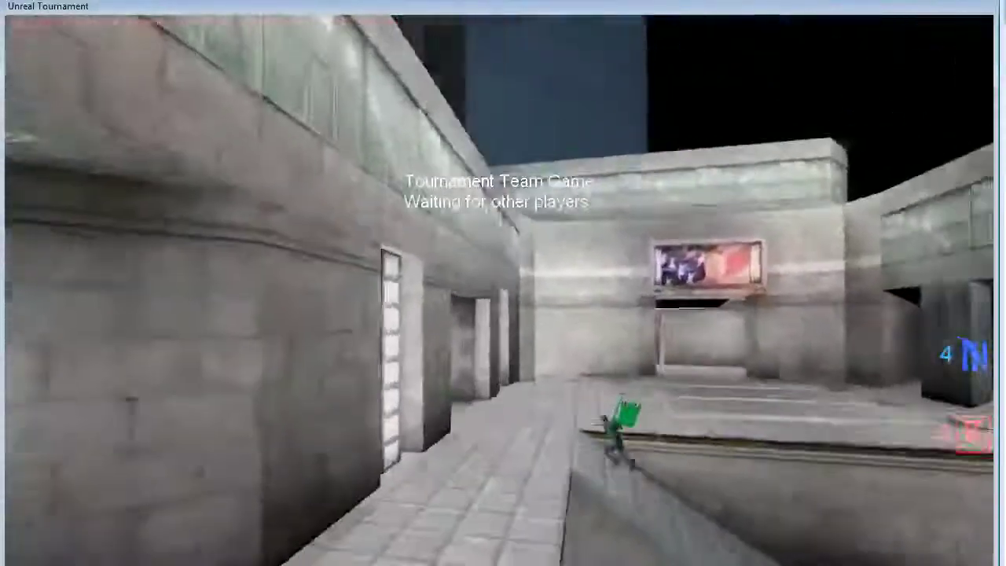
Show the team scoreboard, currently Red Team 9 and Blue Team 4
key(F1)
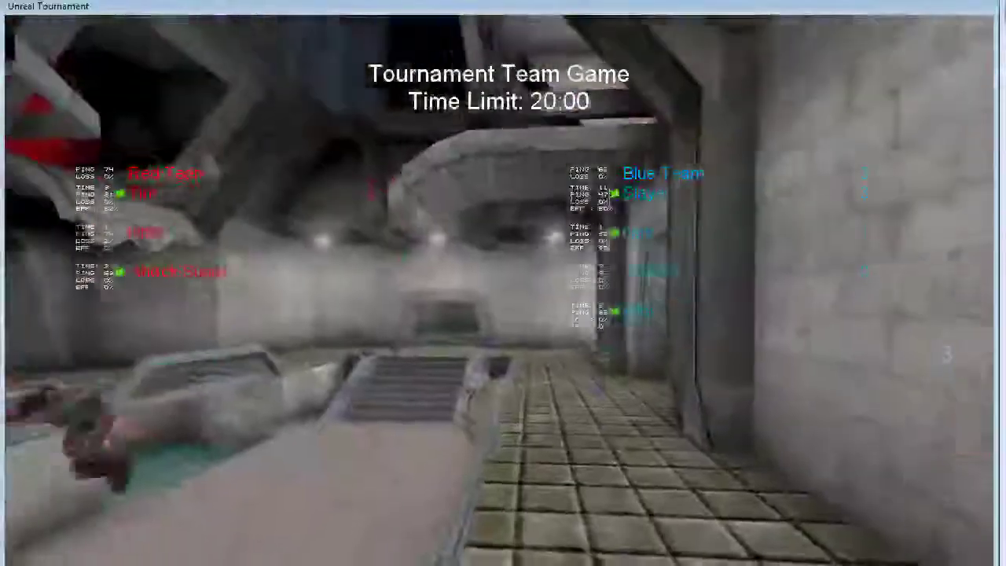
Hide the team scoreboard and keep spectating while the game waits for players
key(F1)
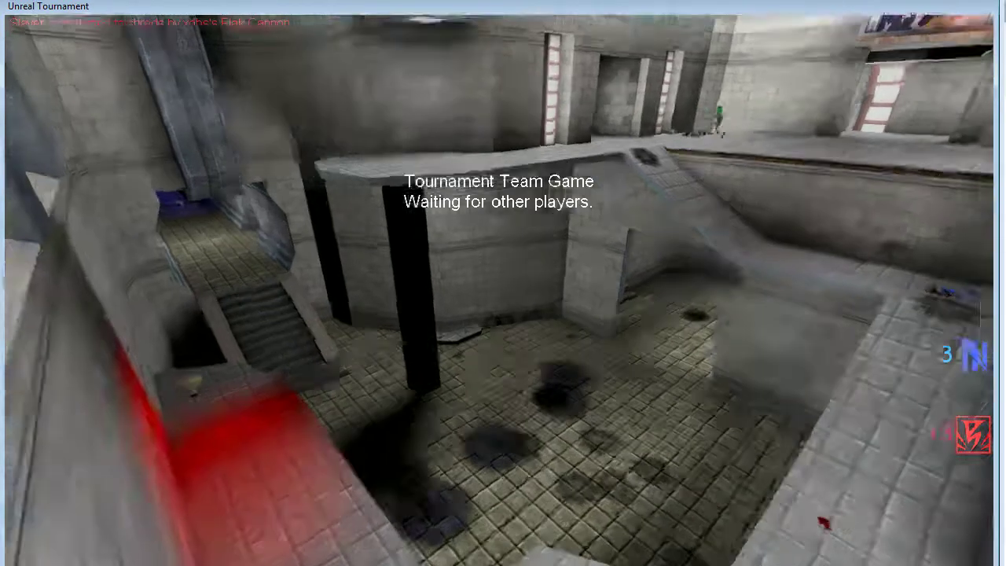
key(w)
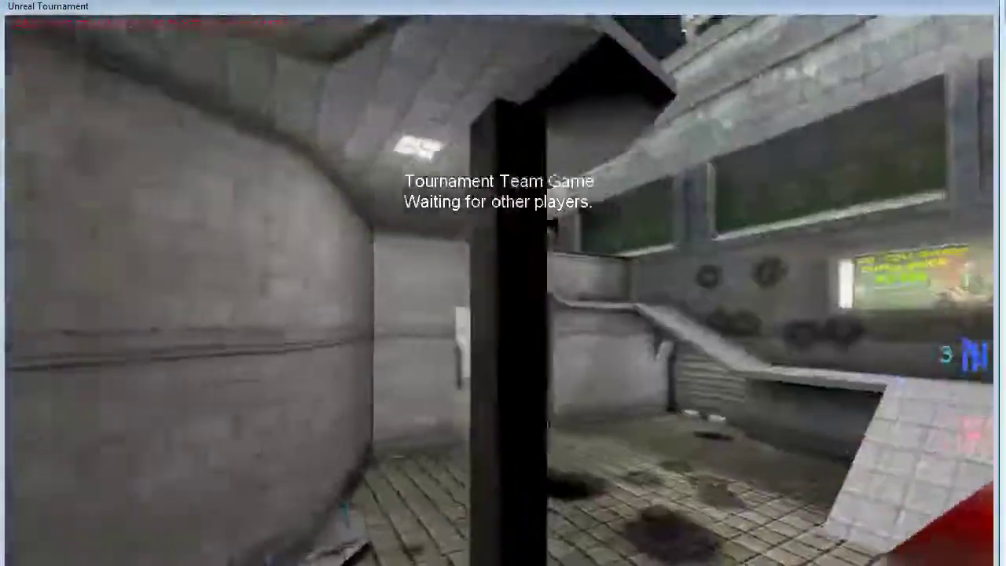
key(w)
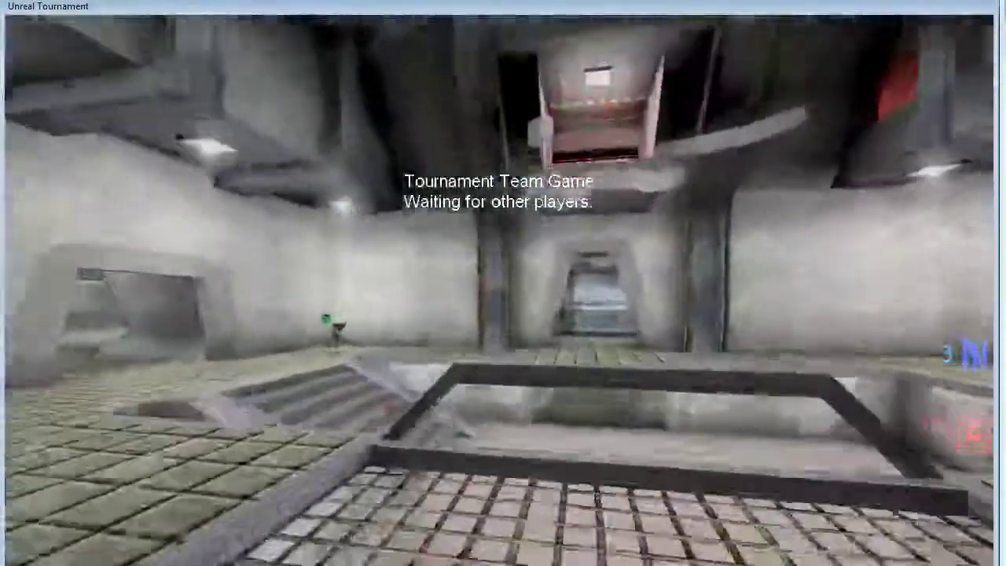
key(w)
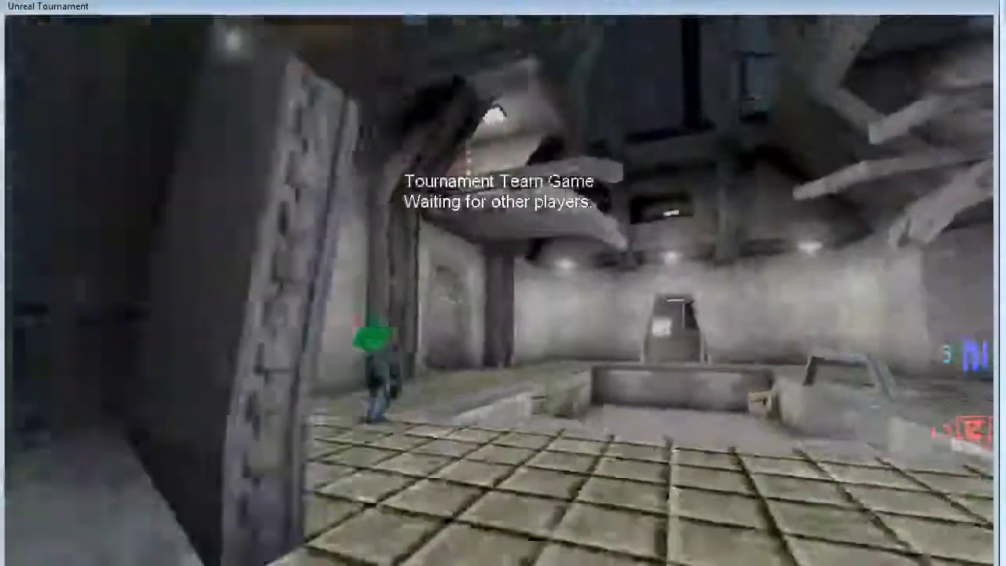
key(w)
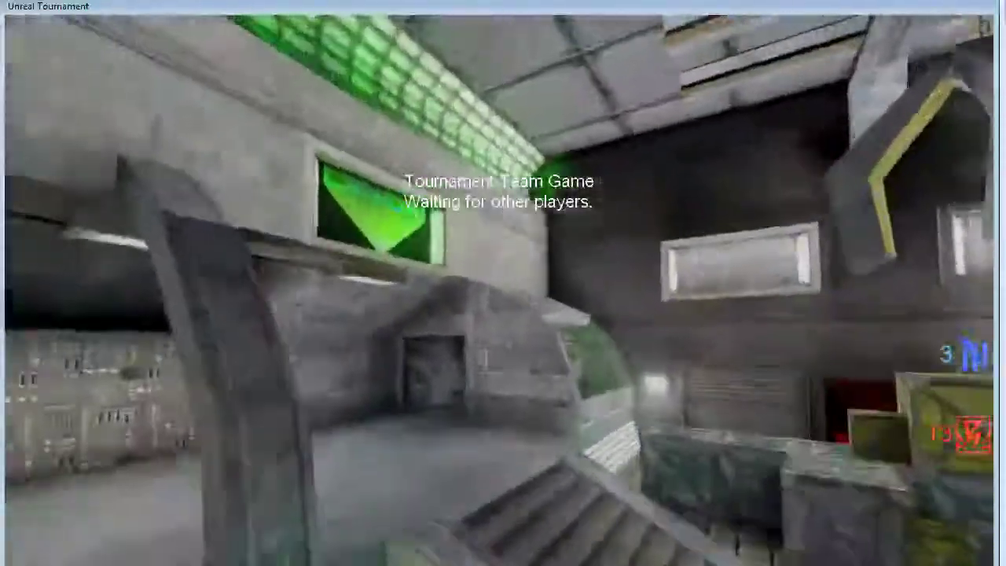
key(w)
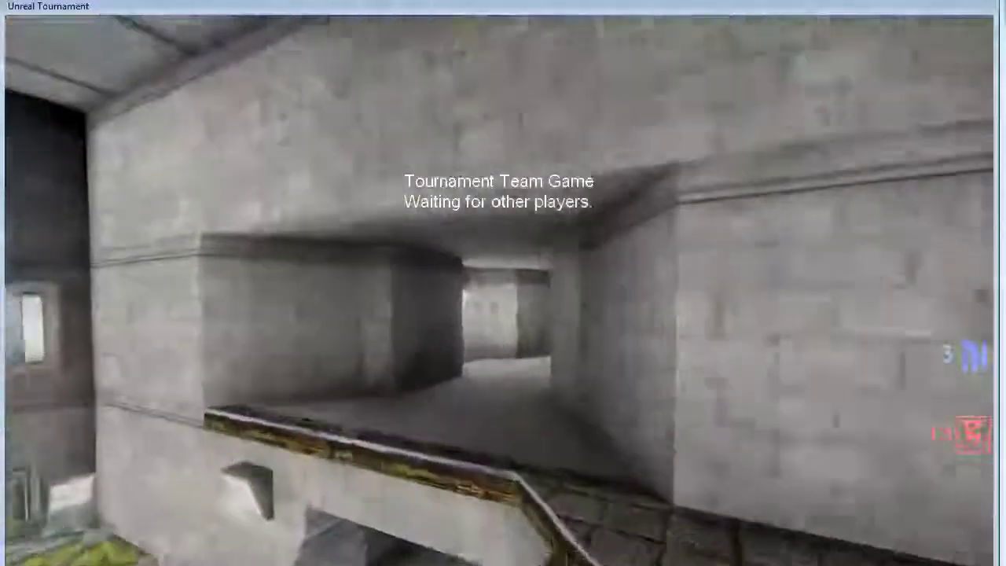
key(w)
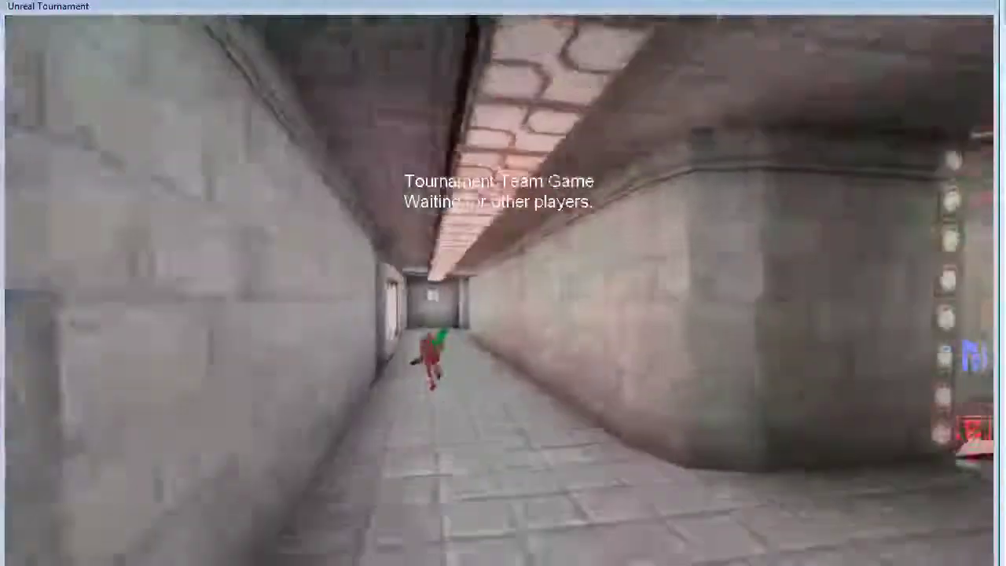
key(w)
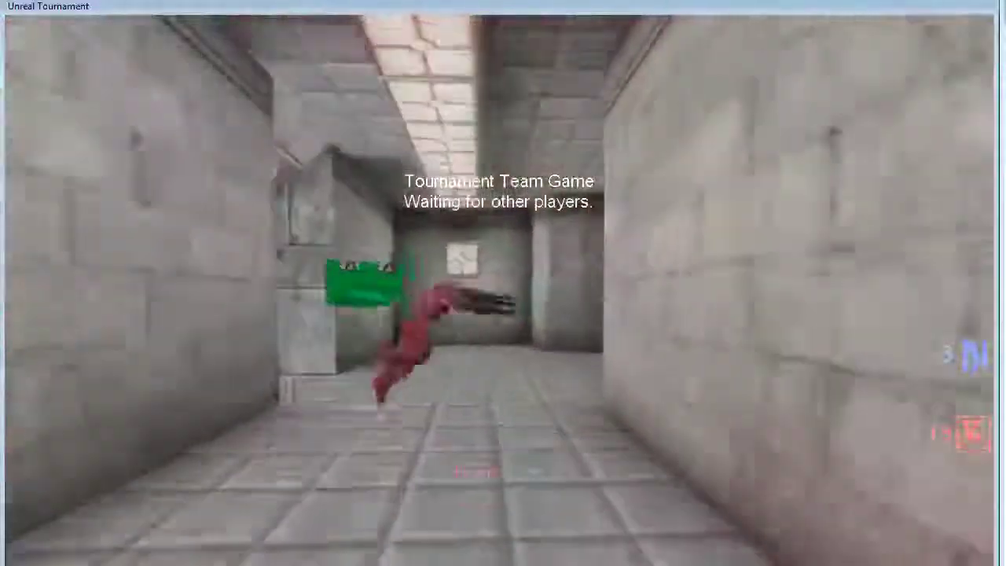
key(w)
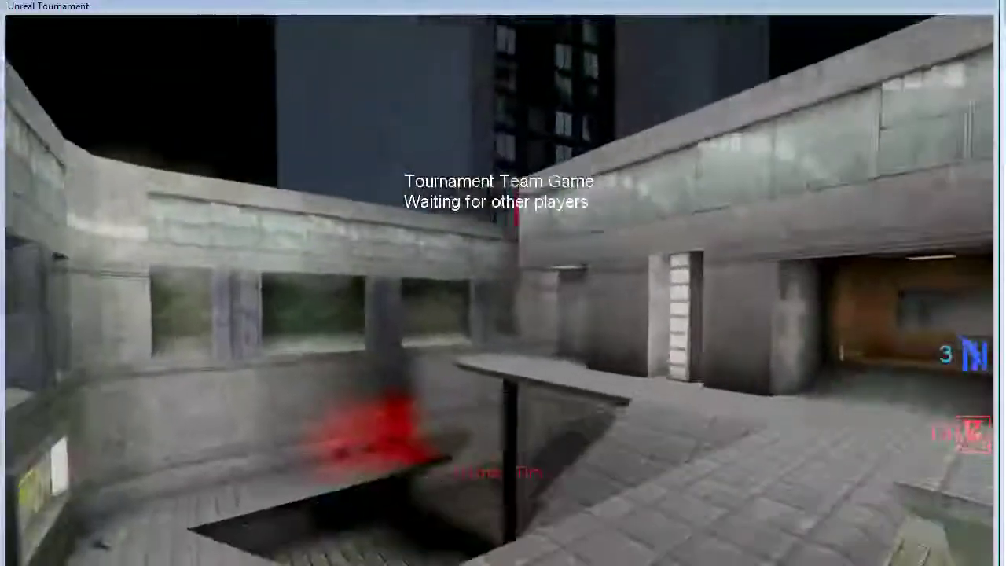
key(w)
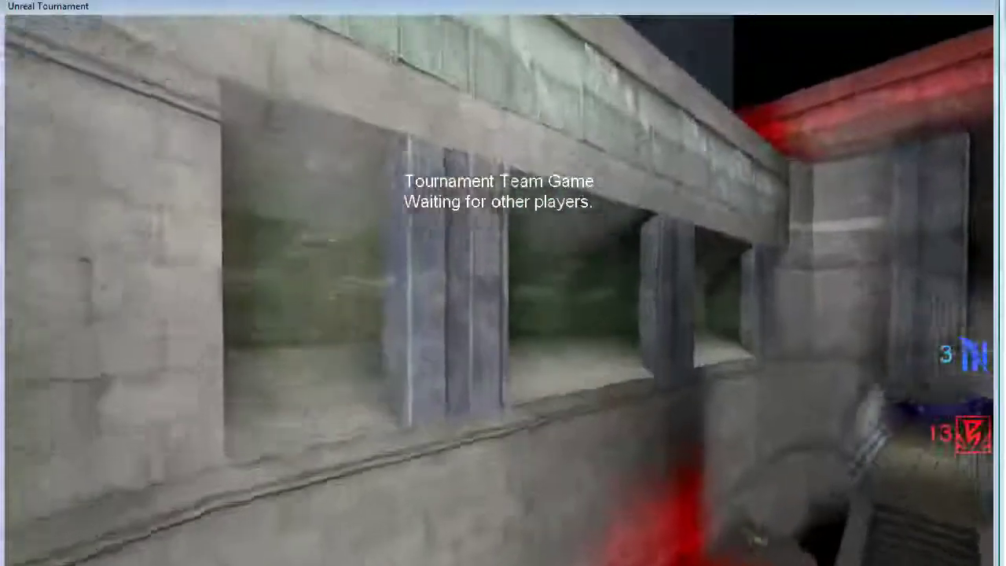
key(w)
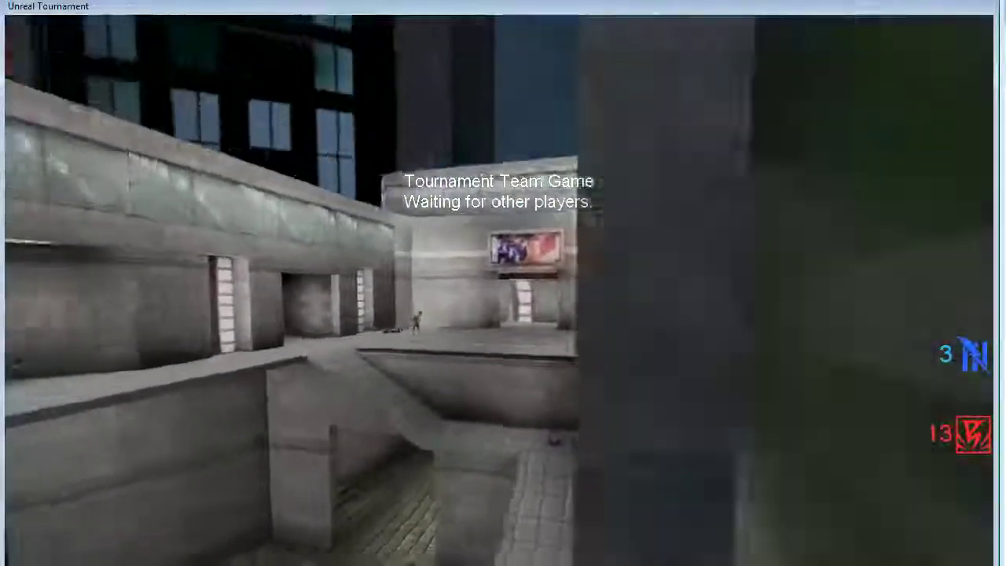
key(w)
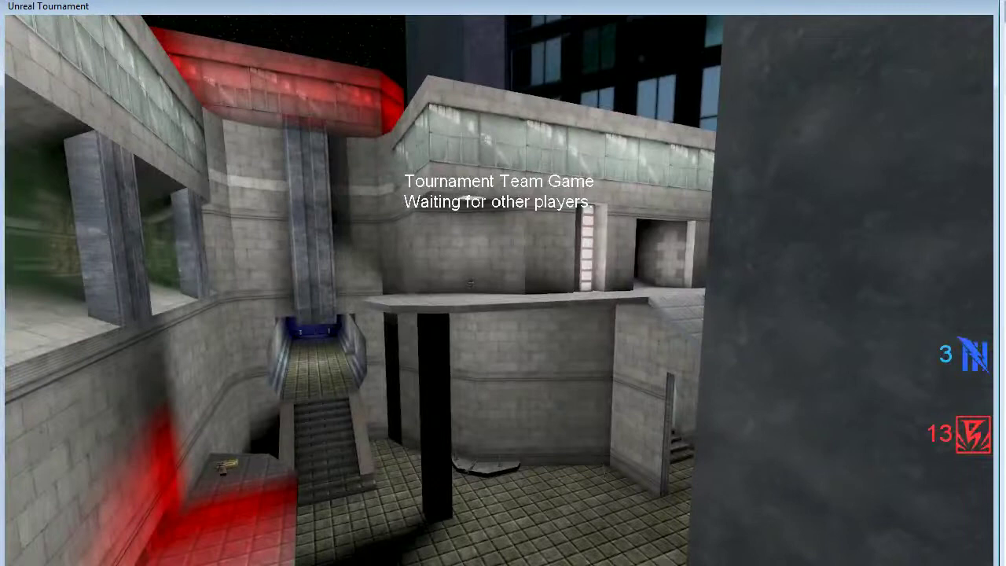
key(w)
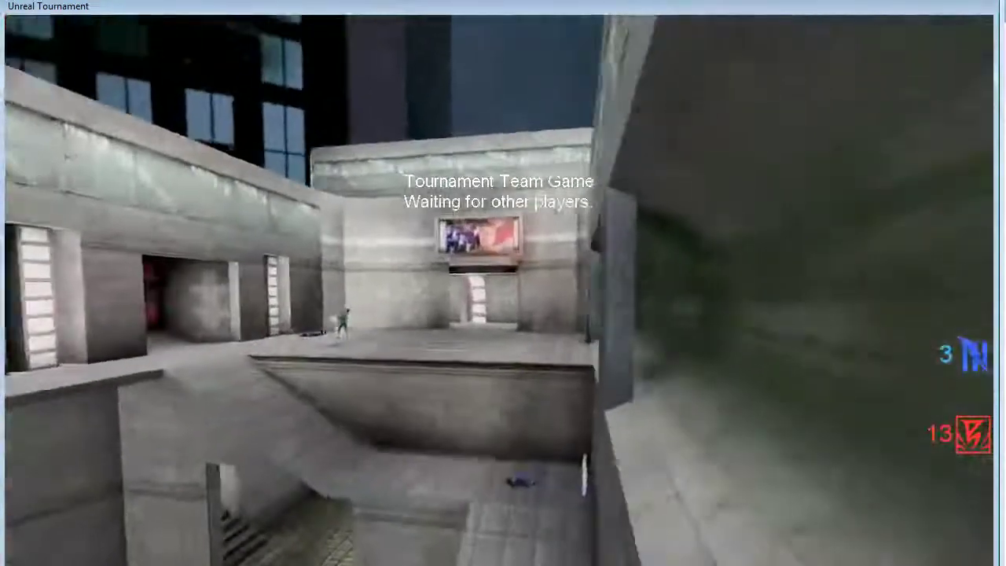
key(w)
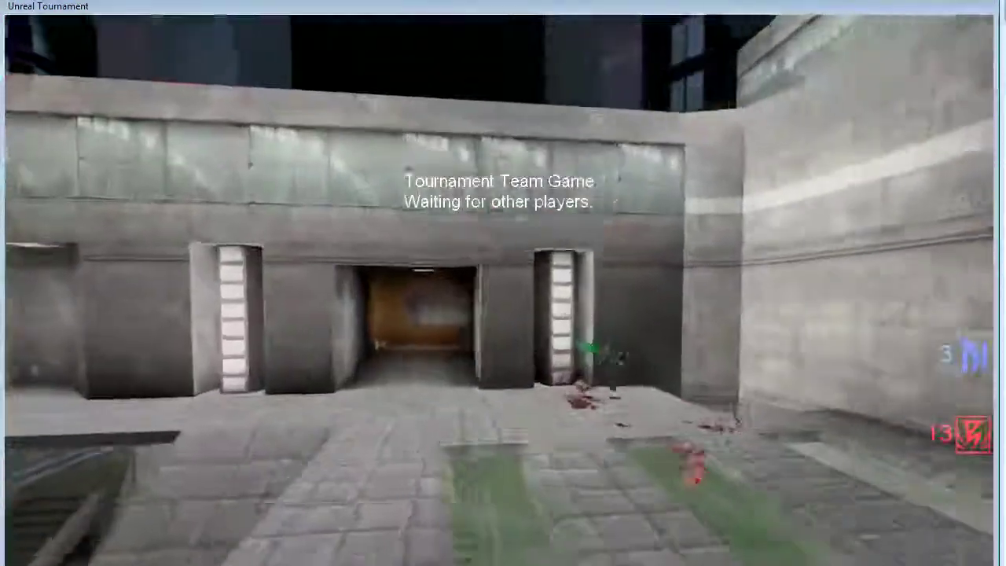
key(w)
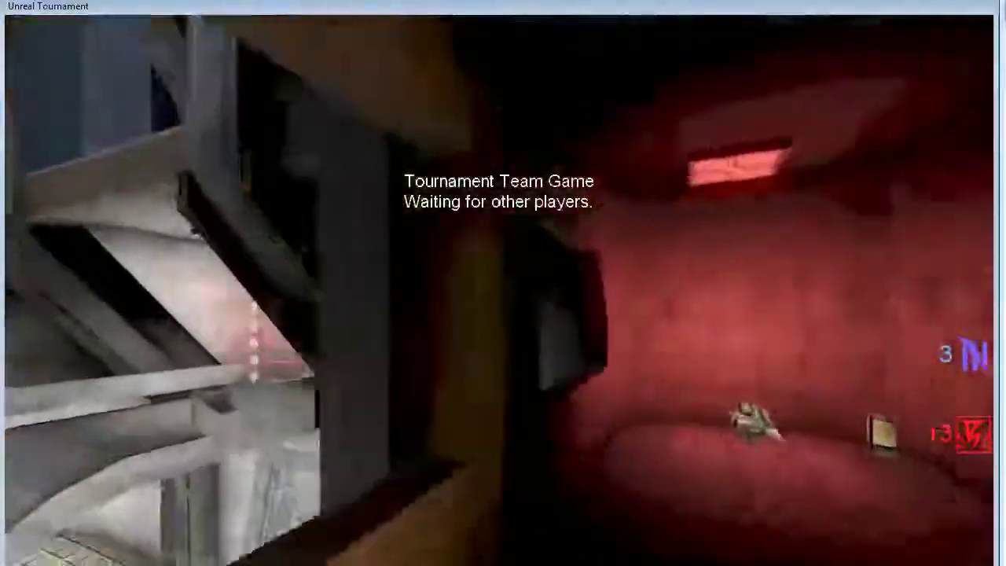
key(w)
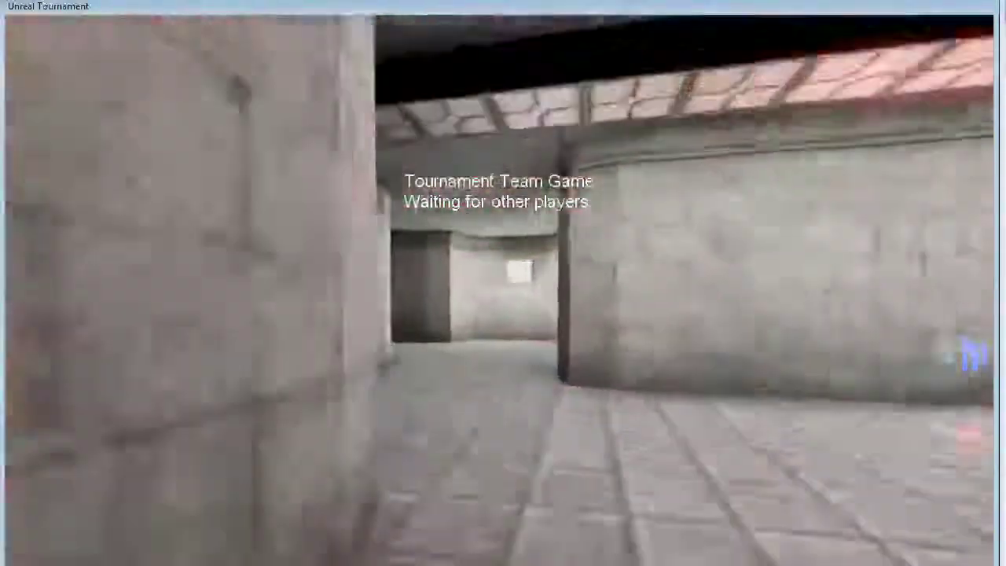
key(w)
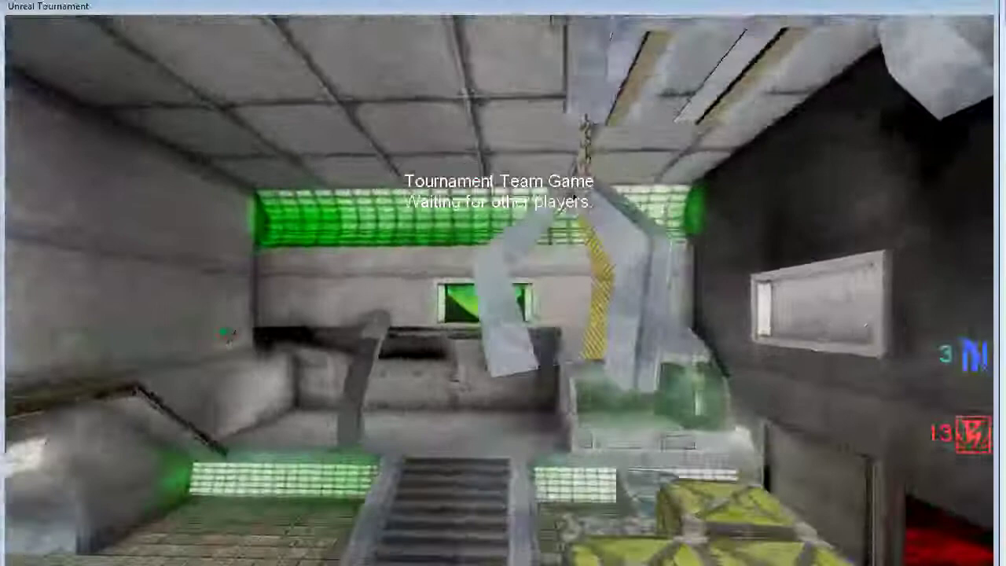
key(w)
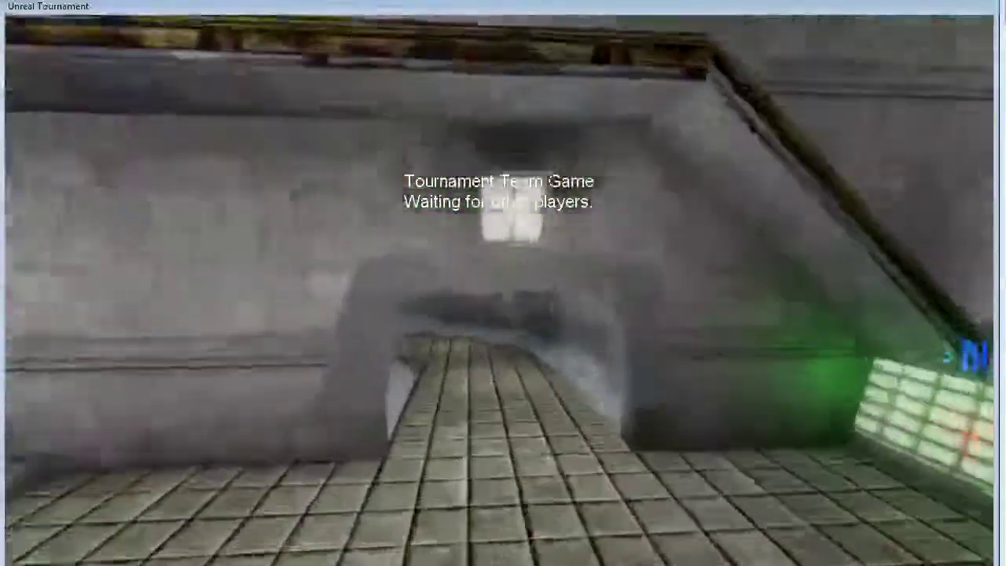
key(w)
key(w)
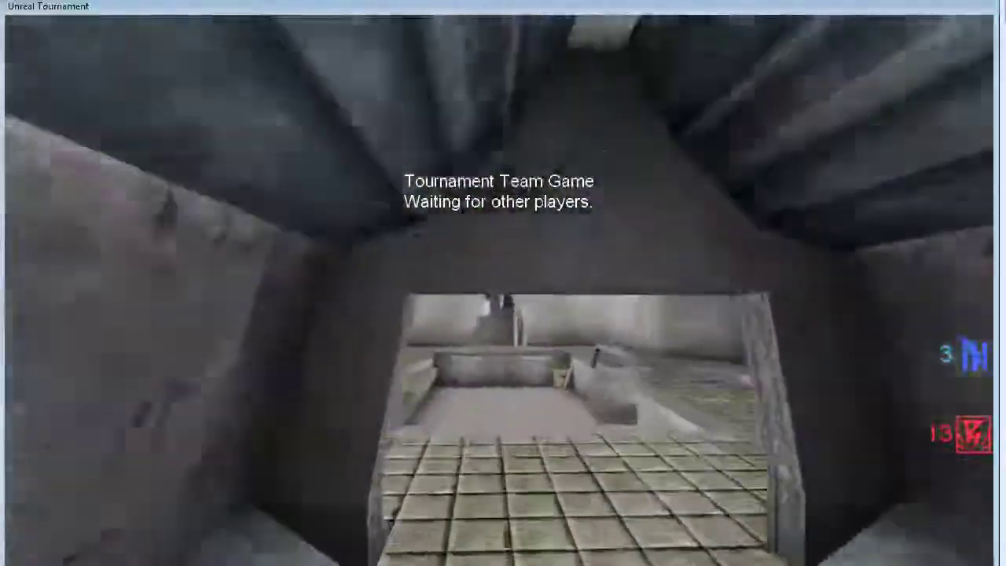
key(w)
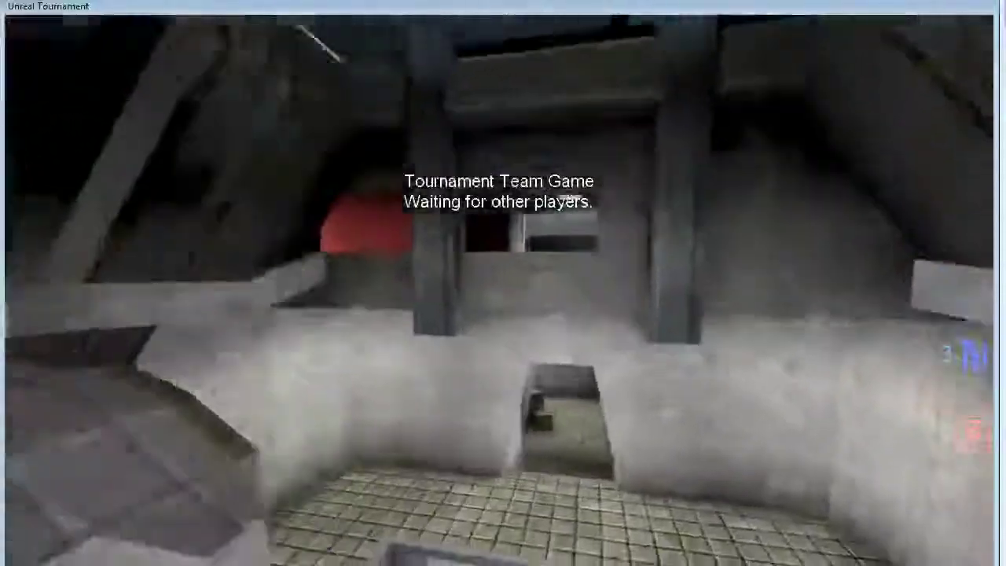
key(w)
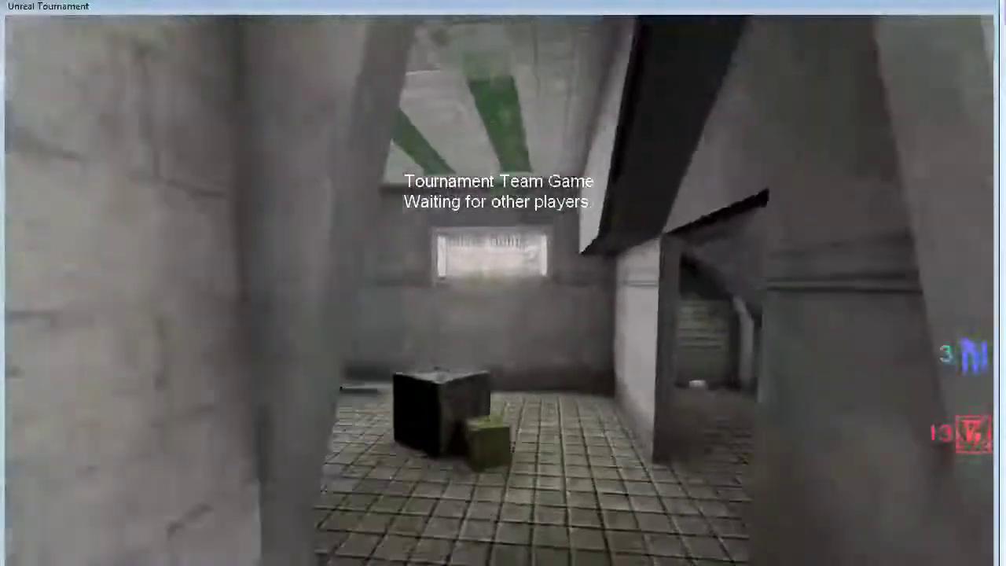
key(w)
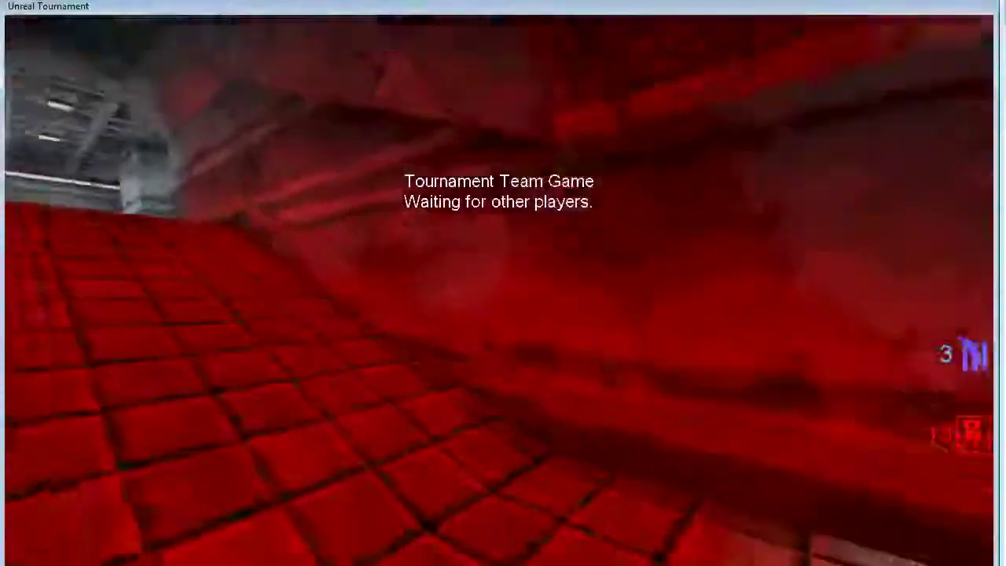
key(w)
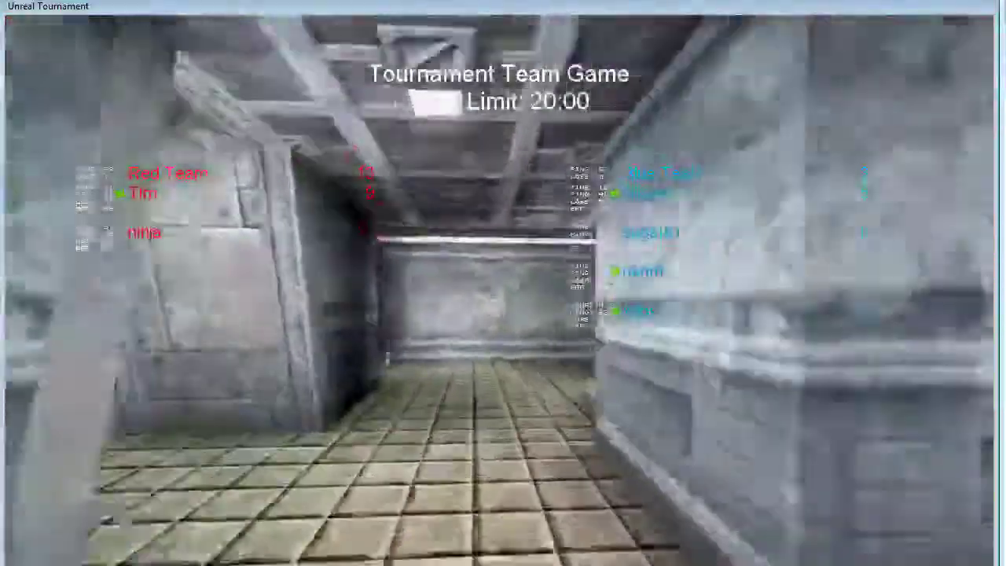
key(w)
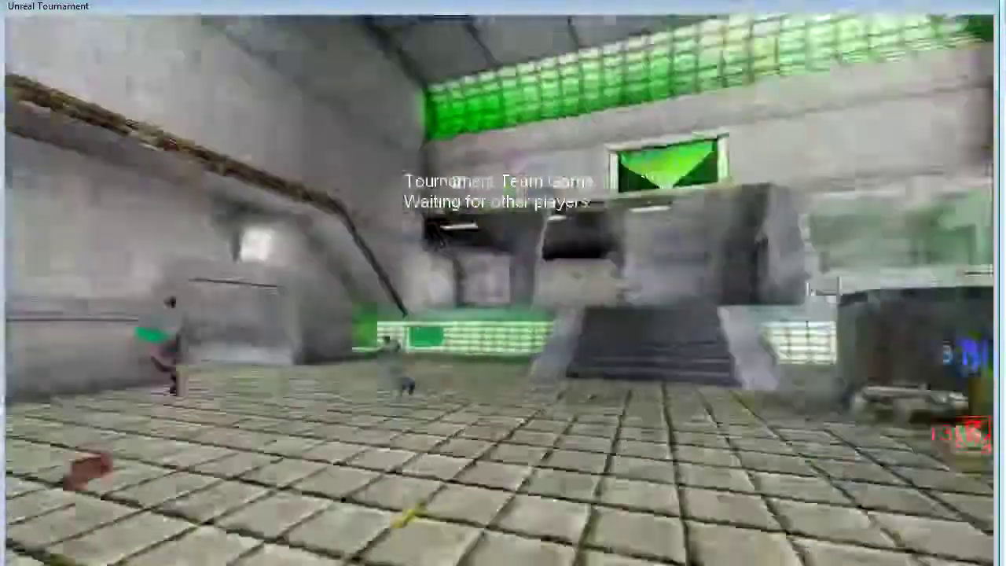
key(w)
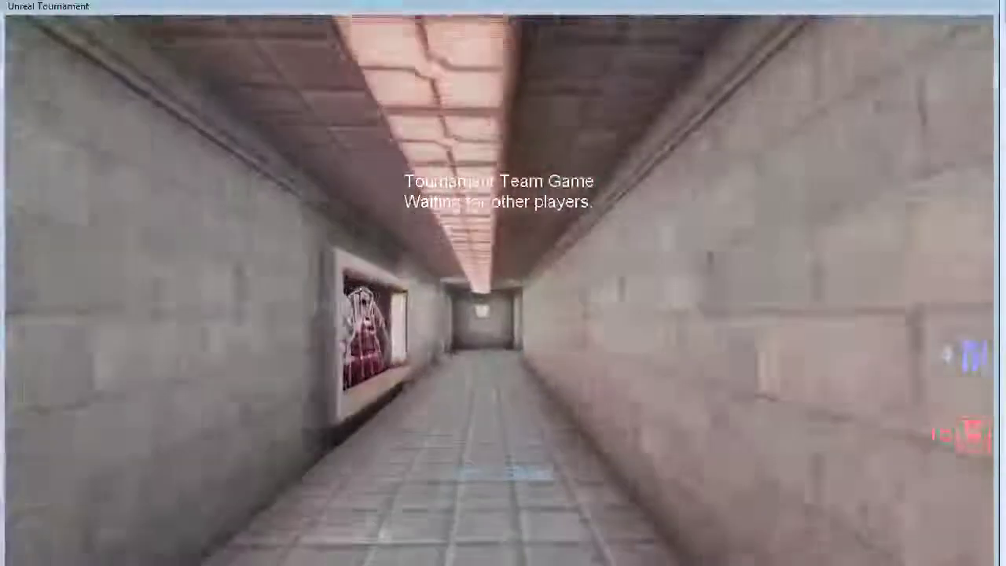
key(F1)
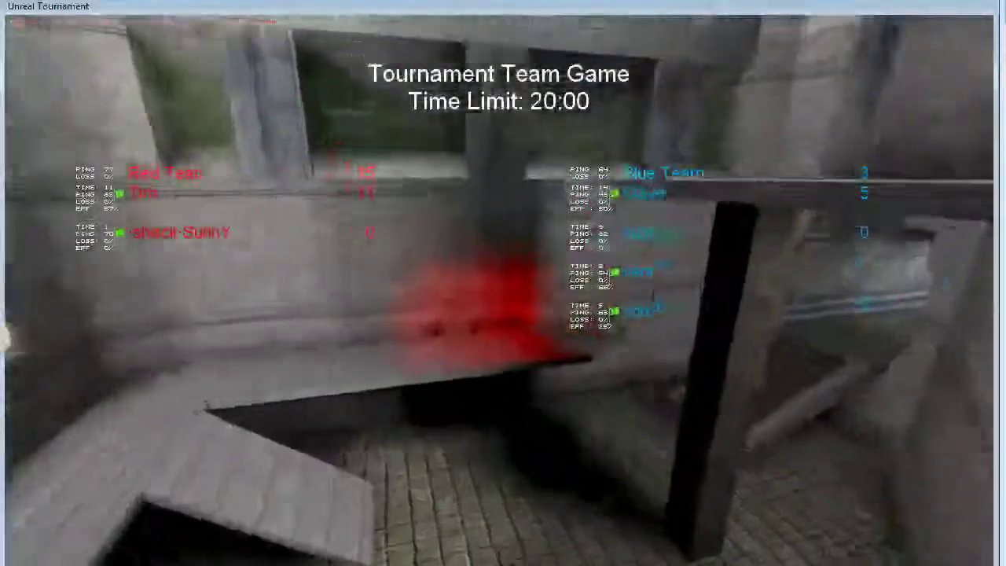
key(F1)
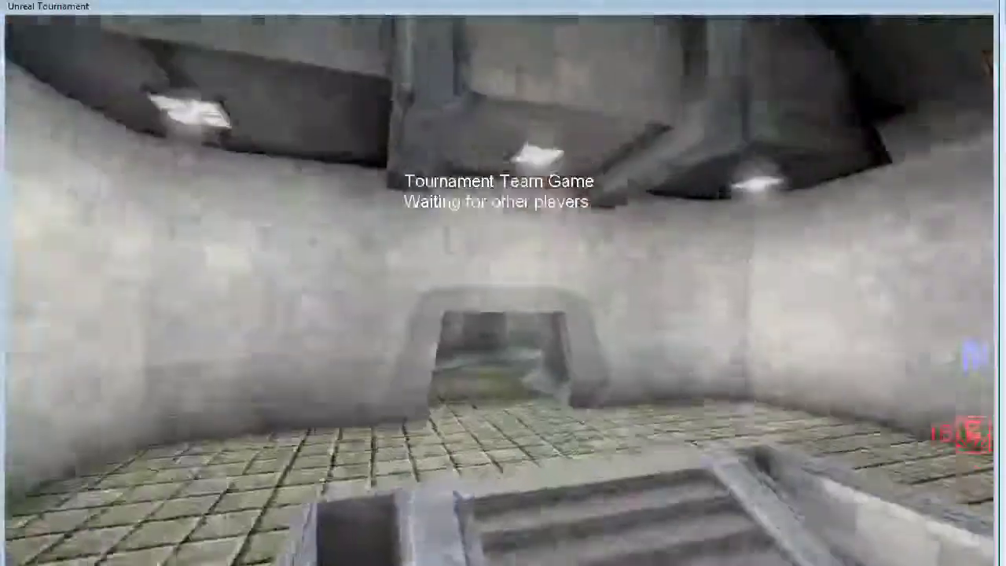
Spectate a blue player, flick the scoreboard on and off, and open the System Console
click(503, 283)
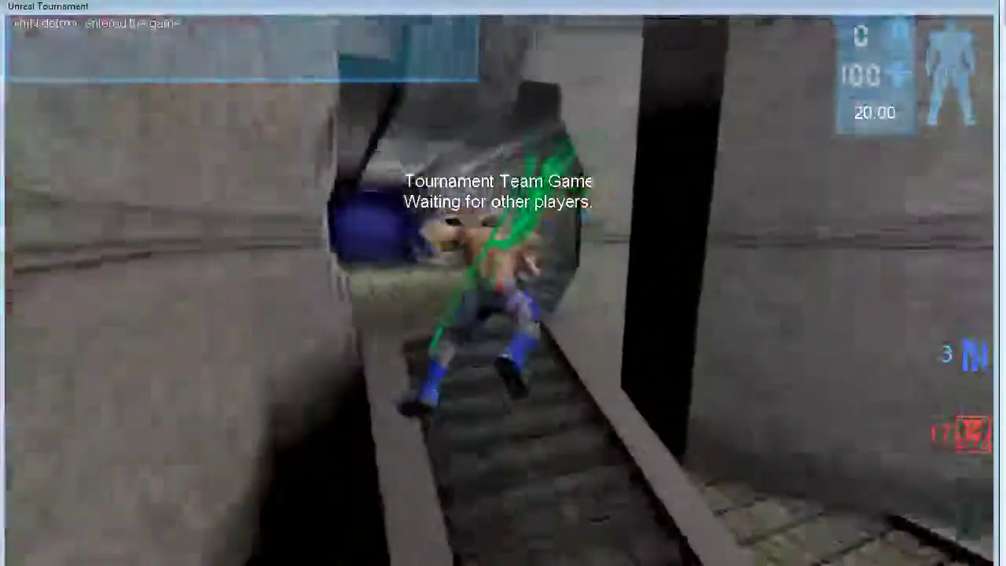
key(F1)
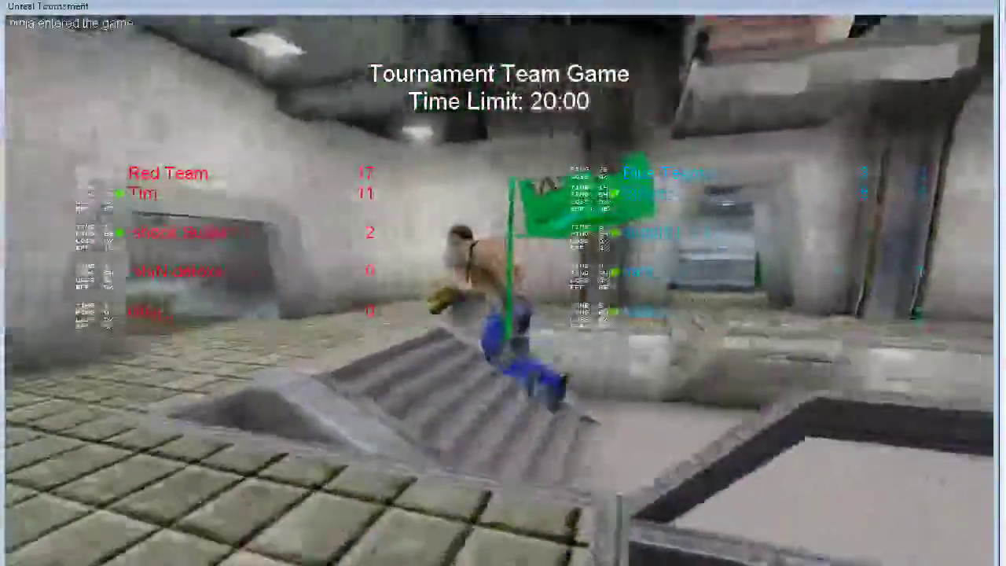
key(F1)
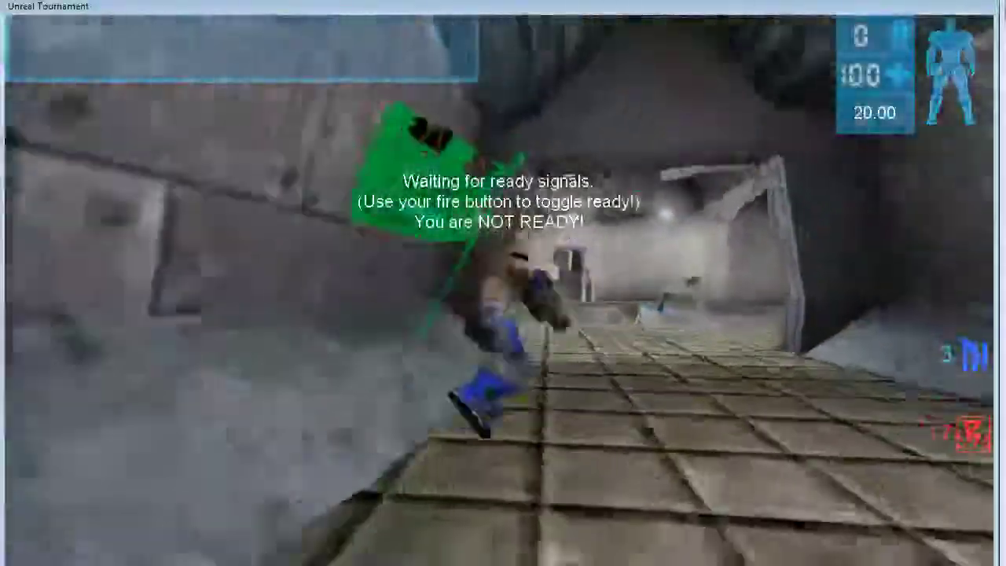
key(grave)
text(say GOGOGO)
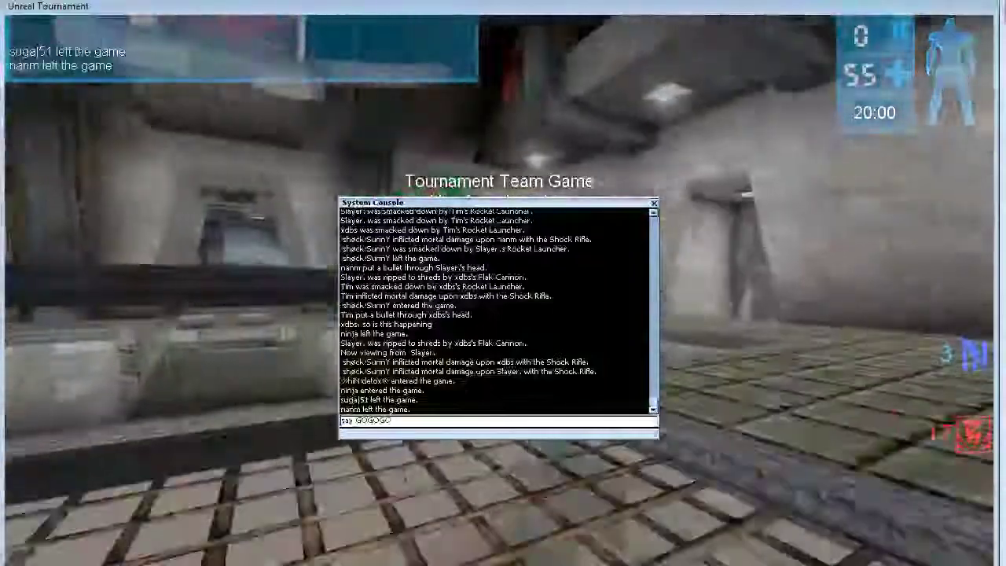
Send the GOGOGO message, then recall and send 'say GL HF' to everyone
key(Return)
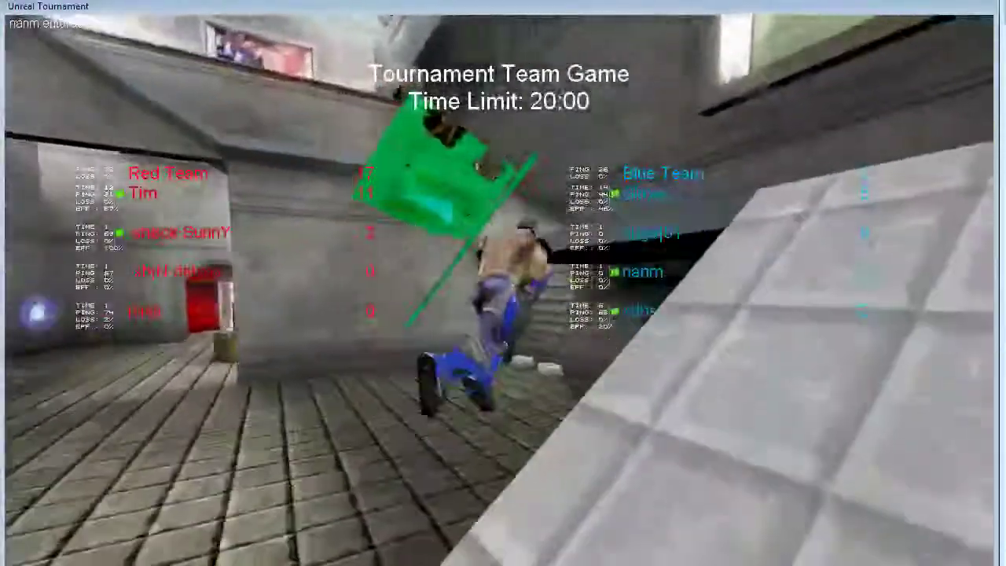
key(Up)
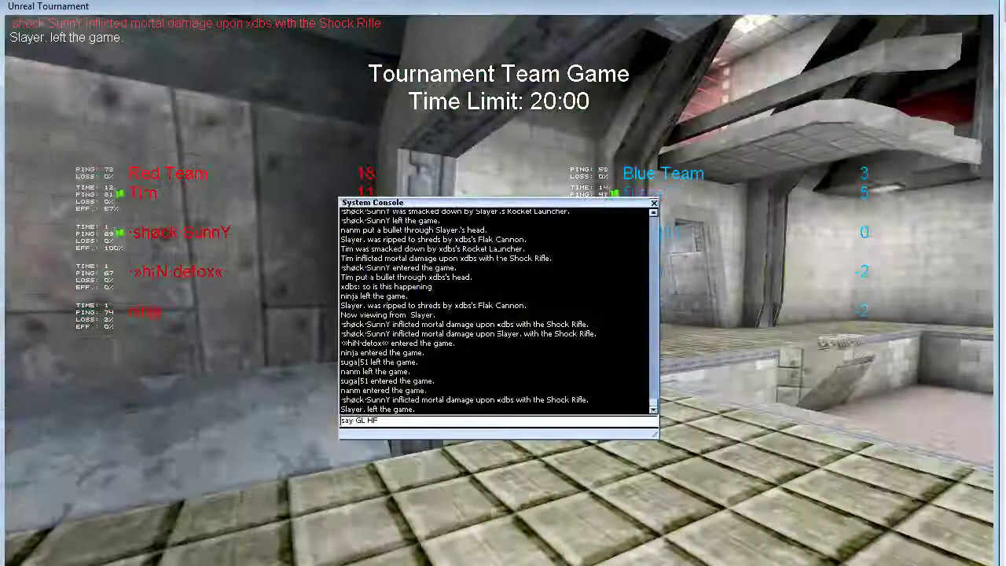
key(grave)
key(grave)
key(Up)
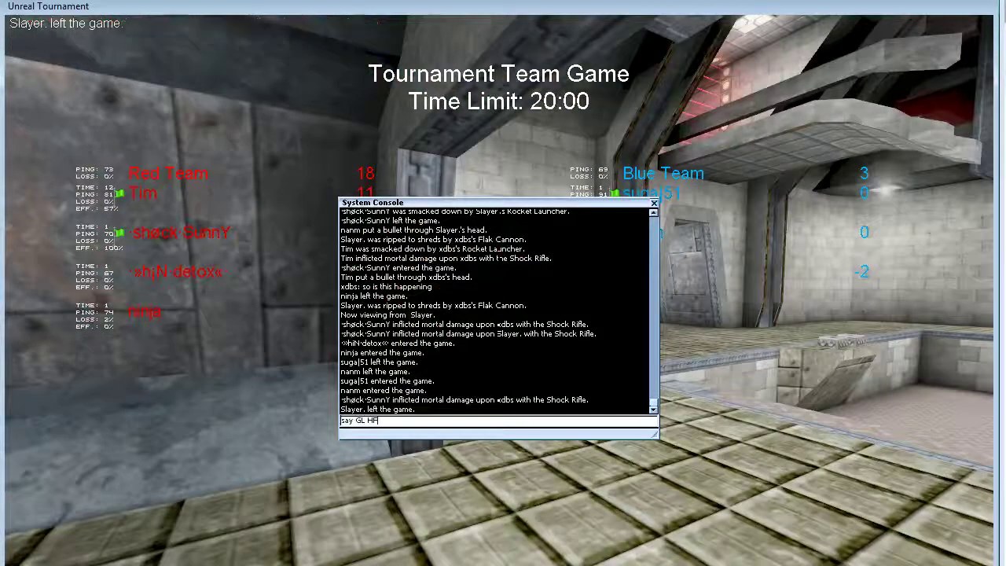
key(Return)
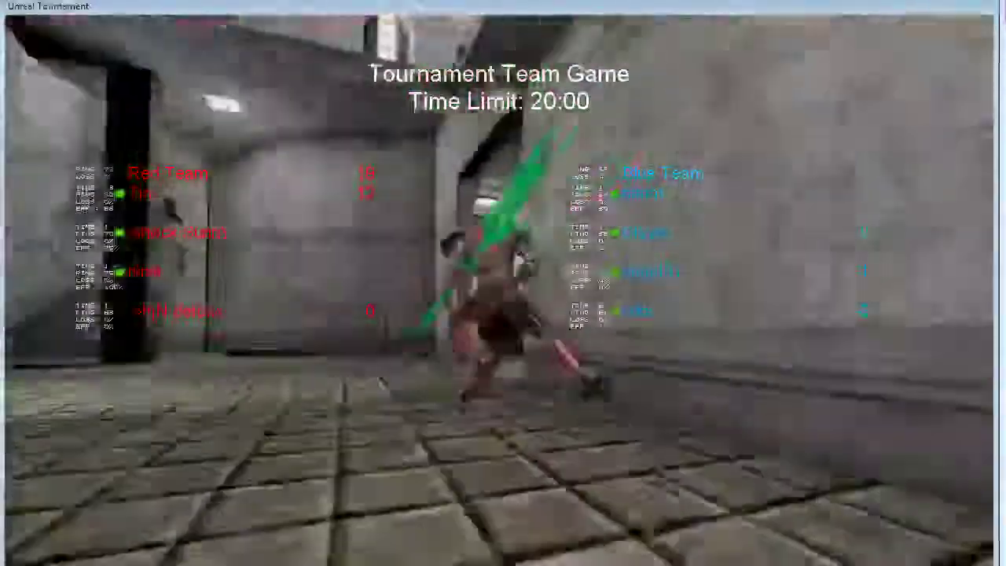
Dismiss the Tournament Team Game scoreboard overlay to see the match again
key(F1)
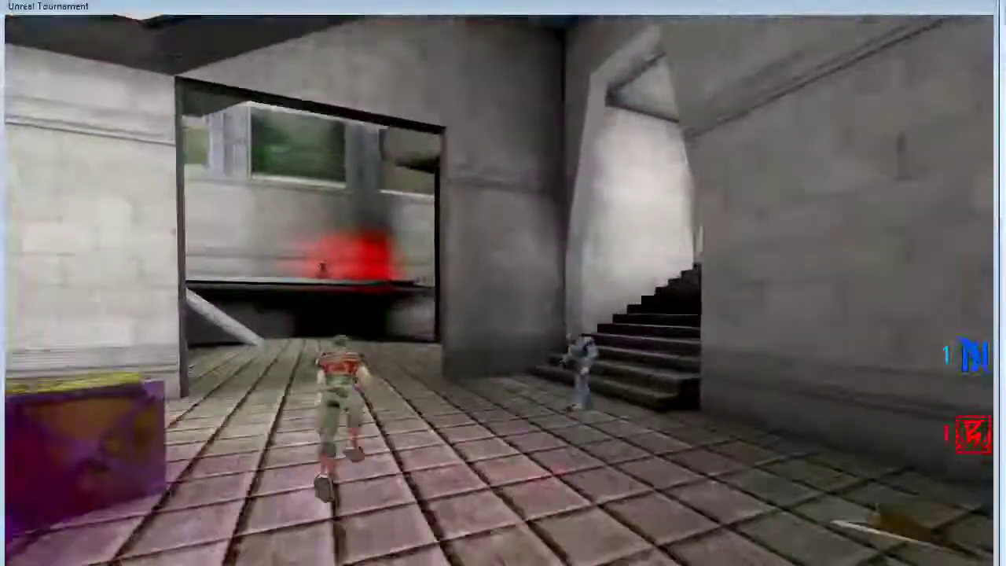
Bring up the team scoreboard showing Blue ahead of Red 12 to 7
key(F1)
key(F1)
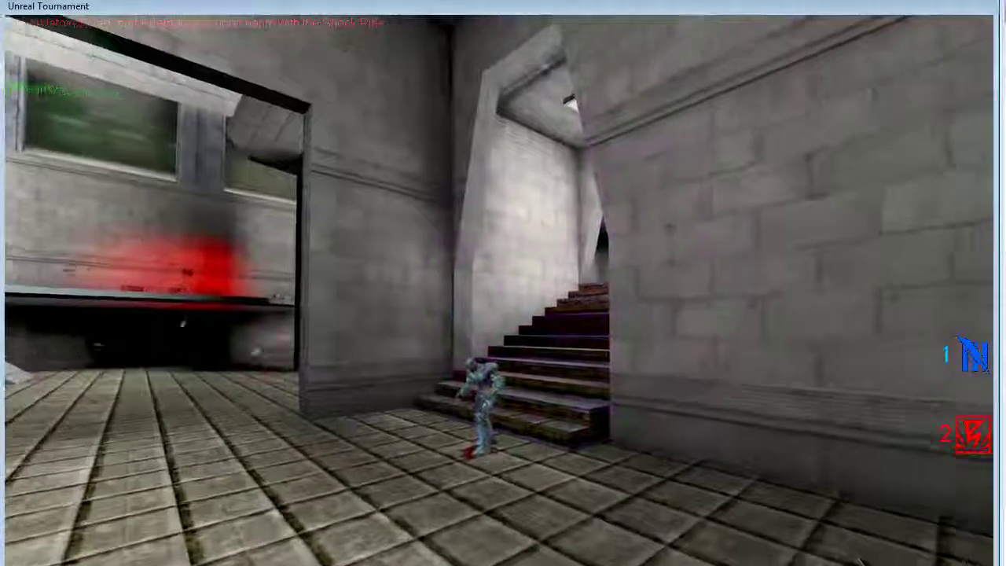
text(re)
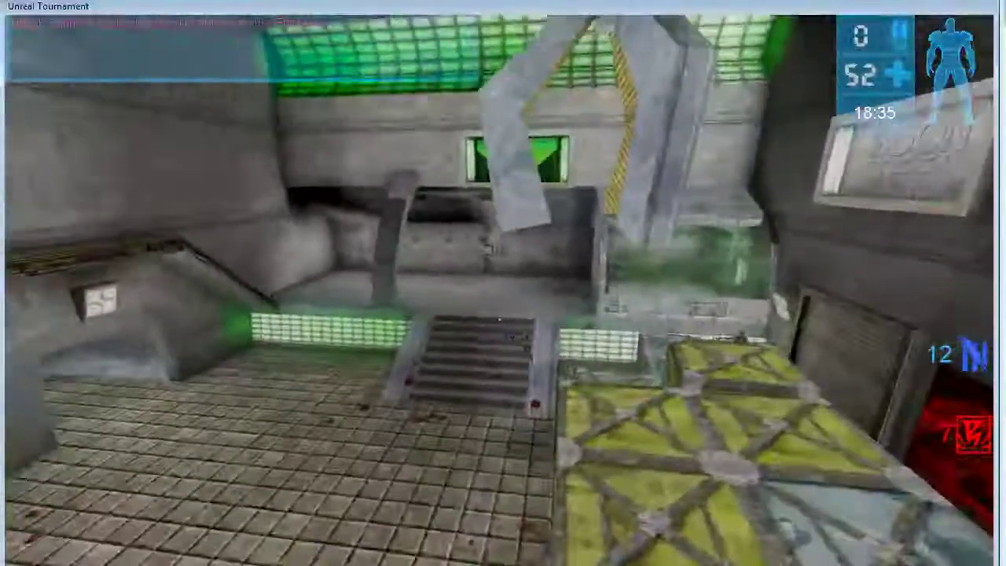
Drop off the ledge, hide the scoreboard, and chase and shoot the opponent through the corridors
key(s)
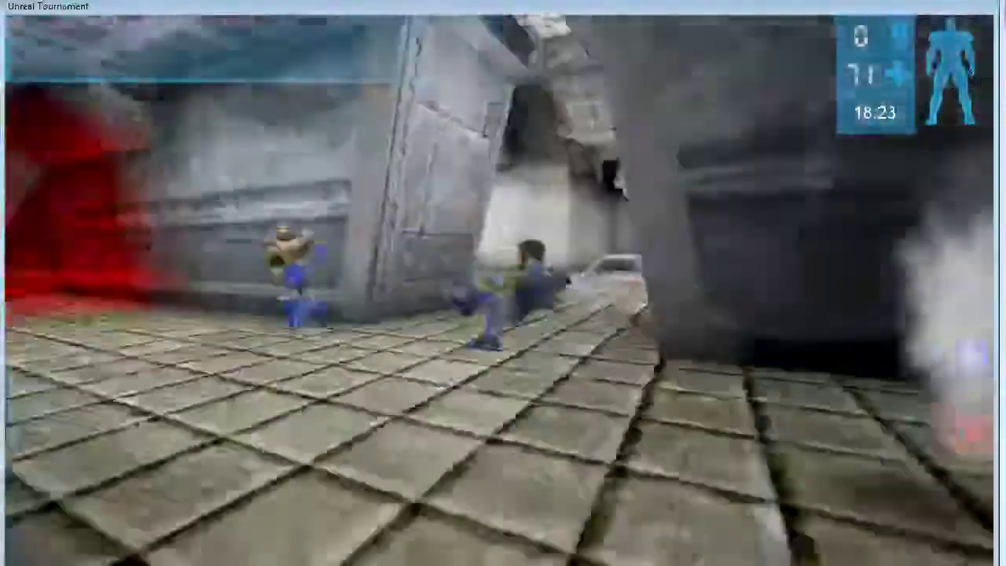
key(w)
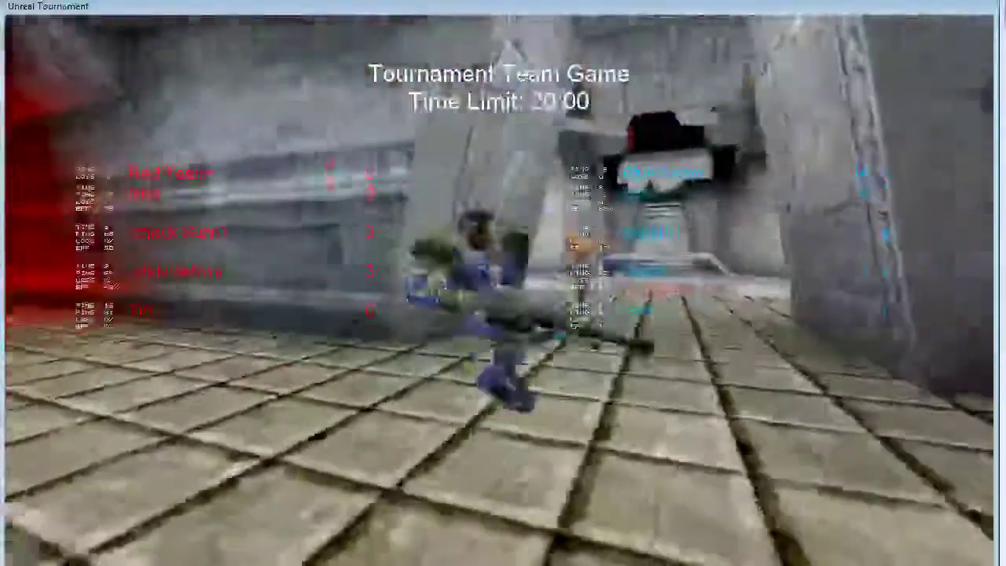
key(F1)
key(w)
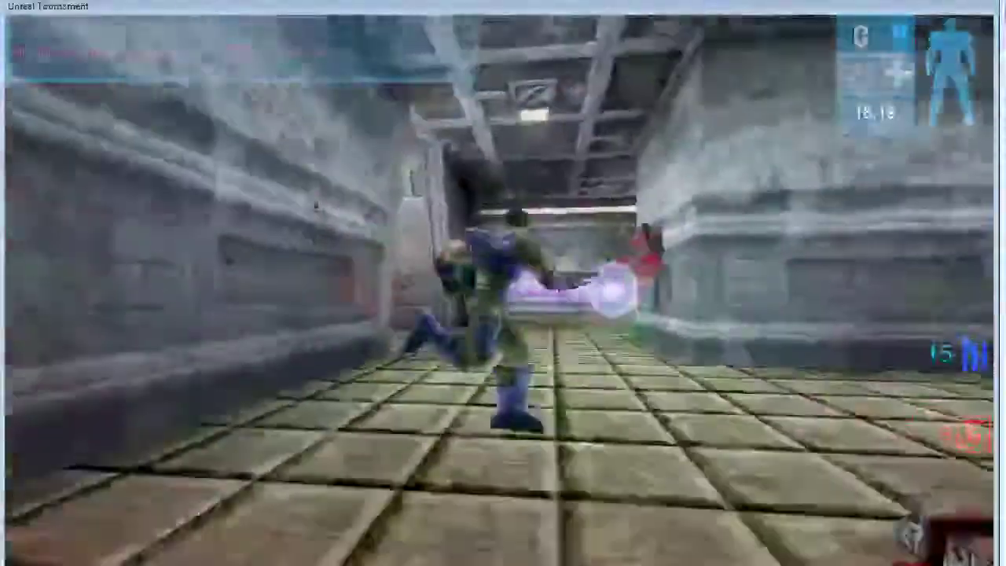
key(w)
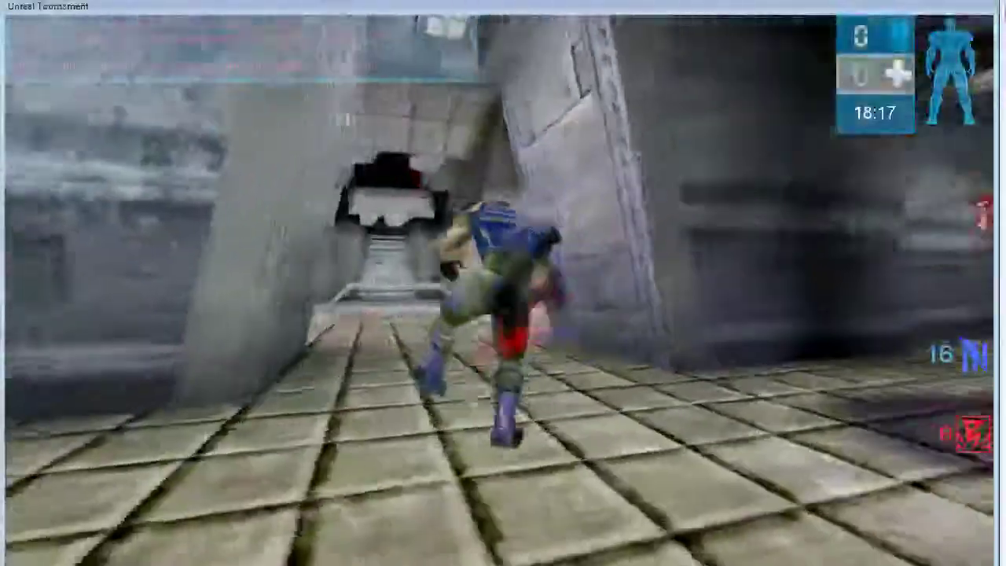
key(w)
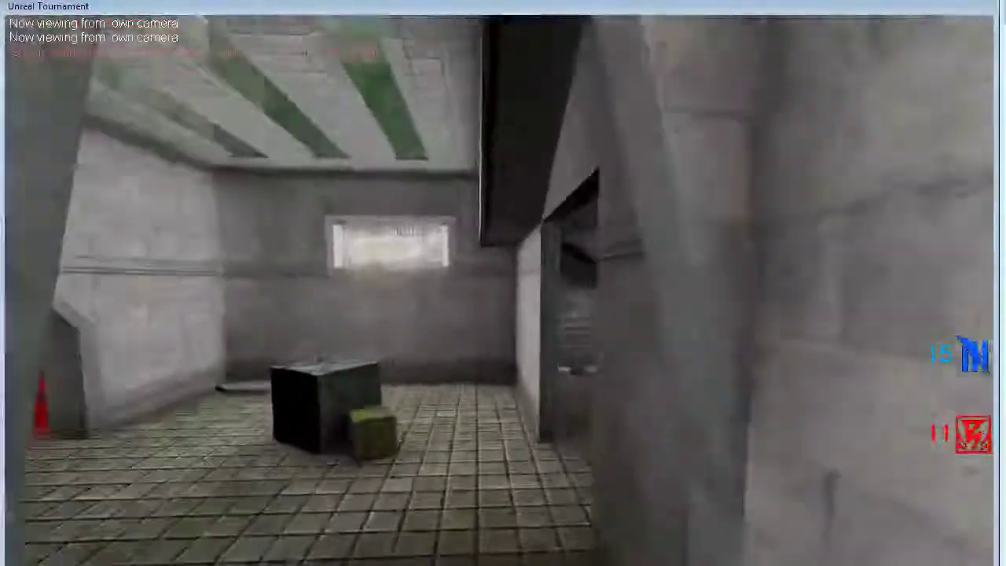
Advance through the corridors toward the courtyard as Blue pulls ahead 24 to 17
key(w)
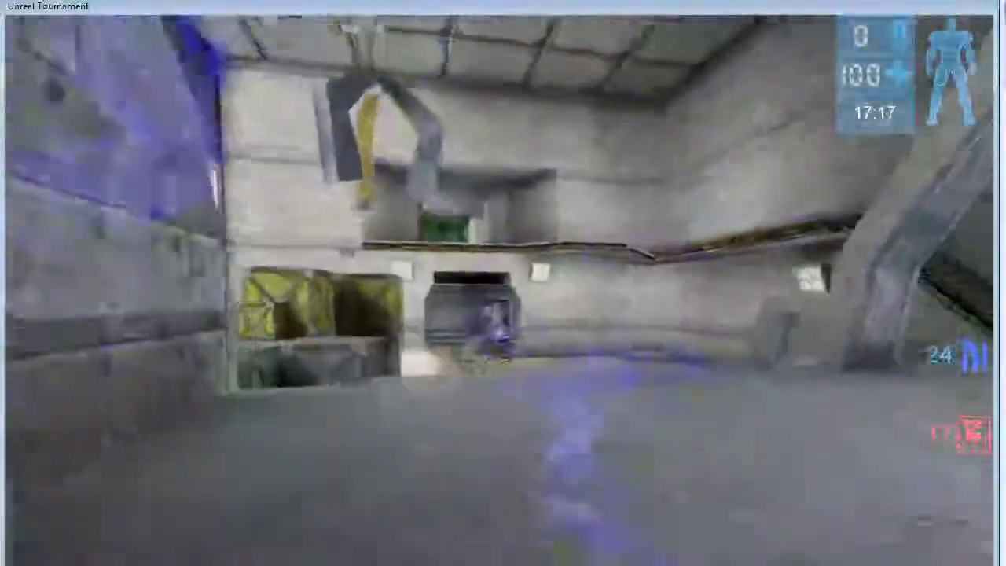
key(F1)
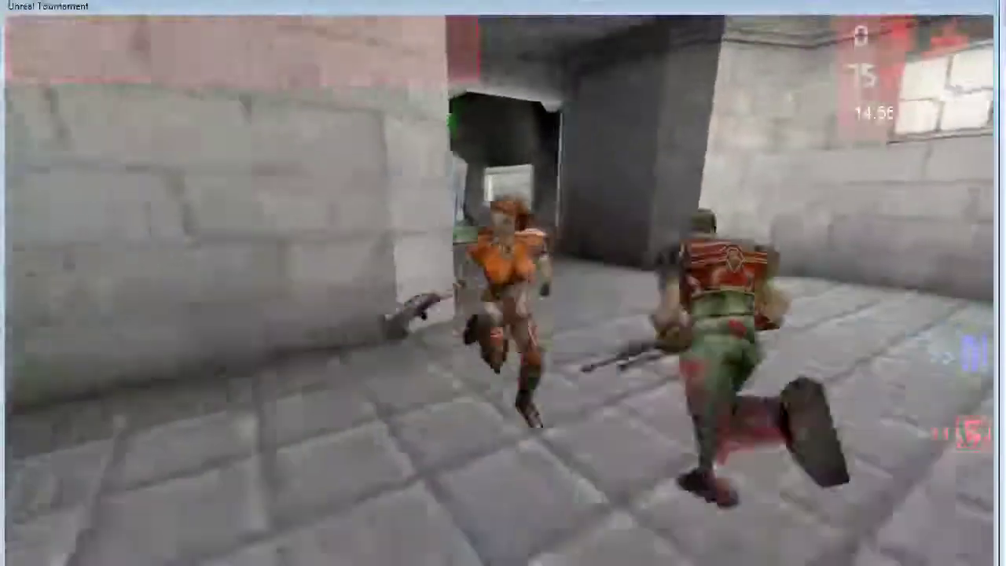
Fly the free camera through the courtyard and down the long corridor, then follow a red player
right_click(503, 283)
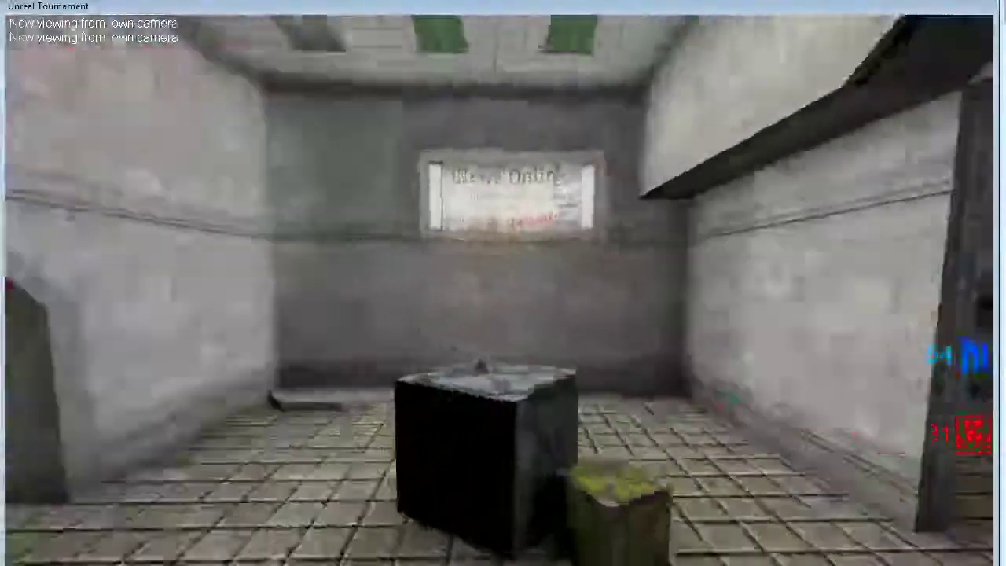
key(w)
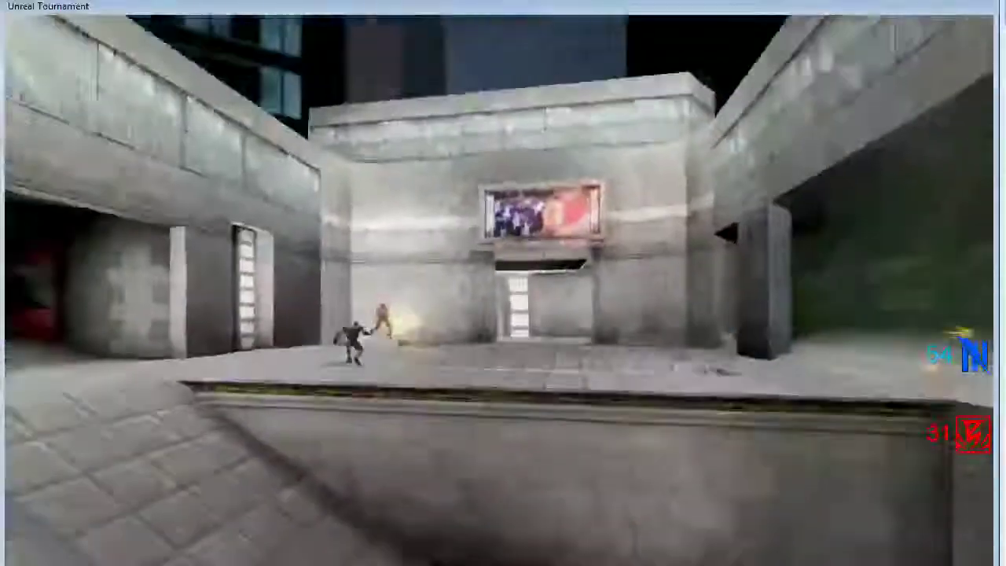
key(w)
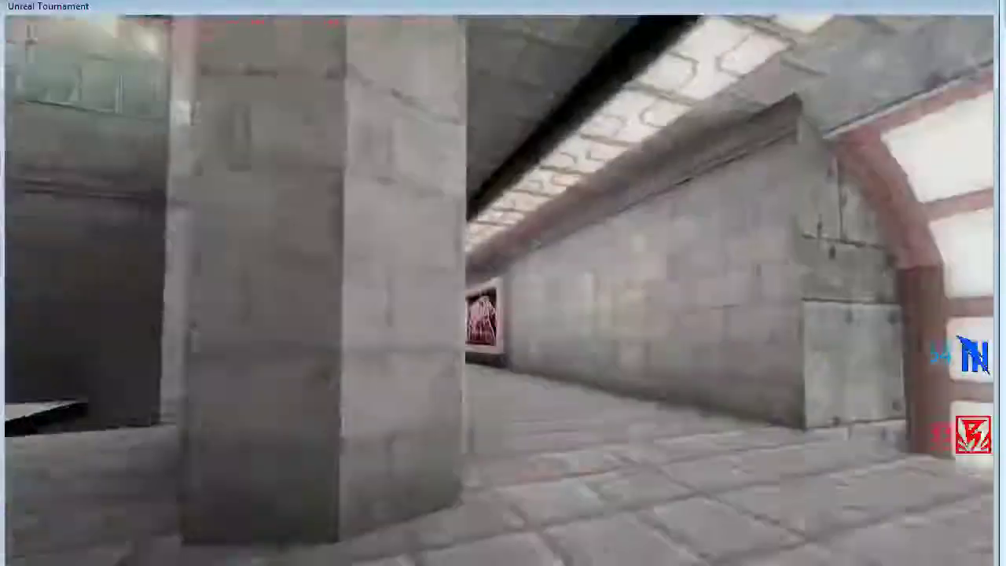
key(w)
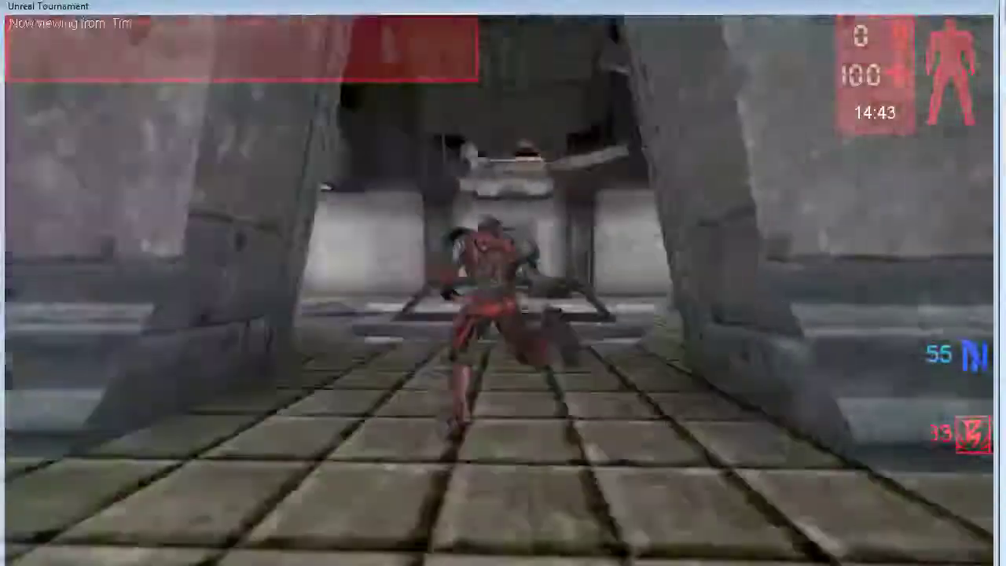
click(503, 283)
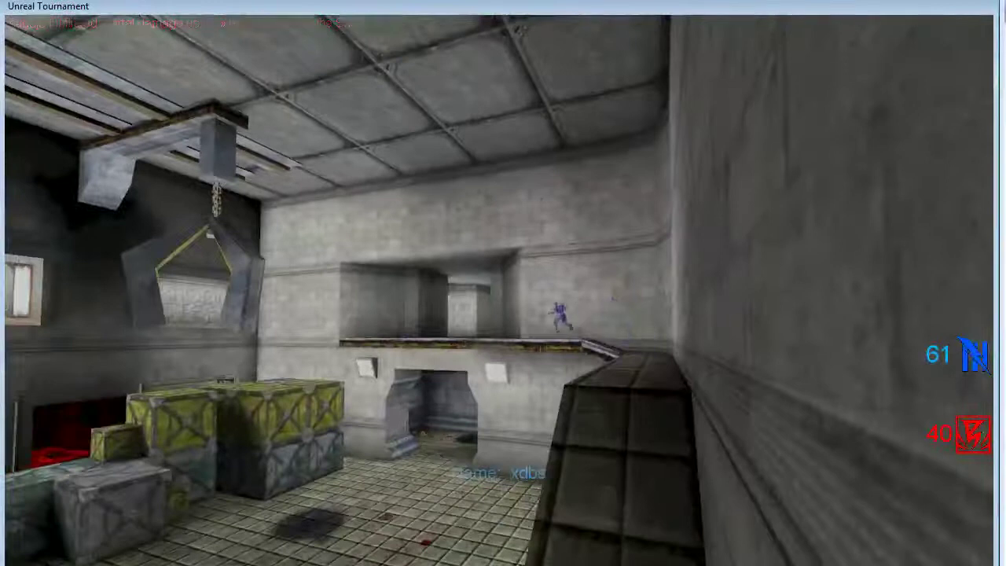
click(503, 283)
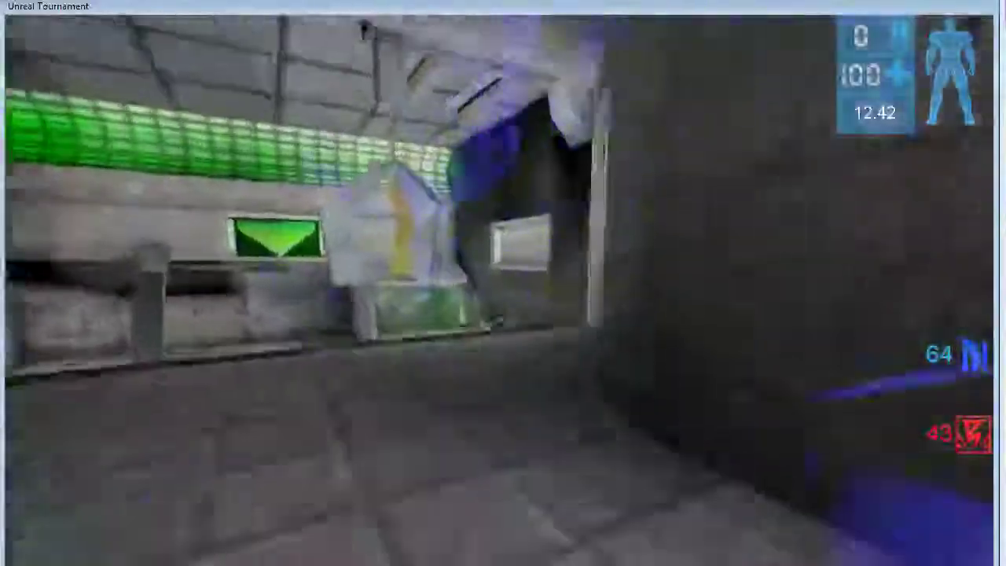
Cycle the spectator camera to the next player's view, with Blue leading 67 to 45
click(502, 283)
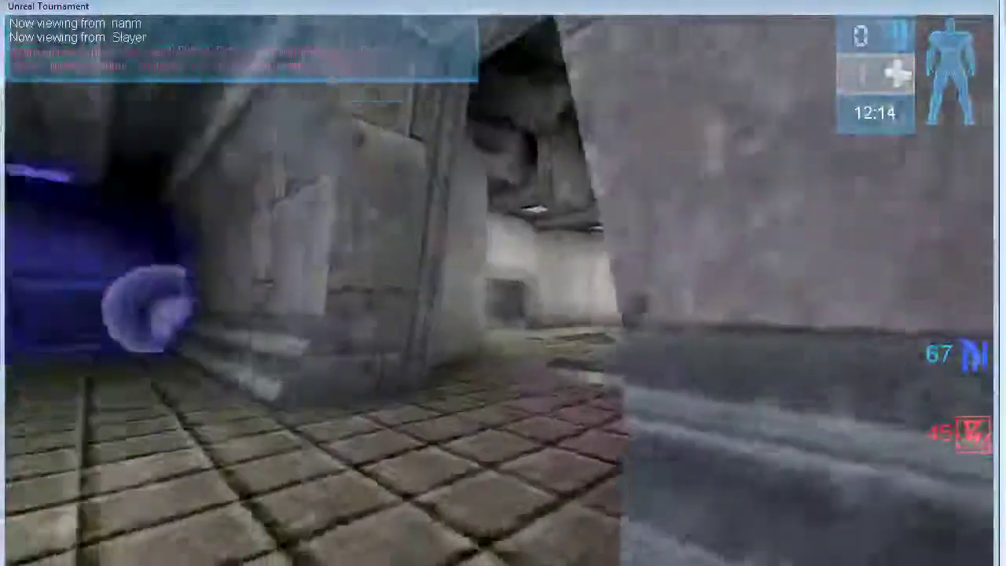
Return to the own camera, then follow red player Tim's view
right_click(503, 283)
click(503, 283)
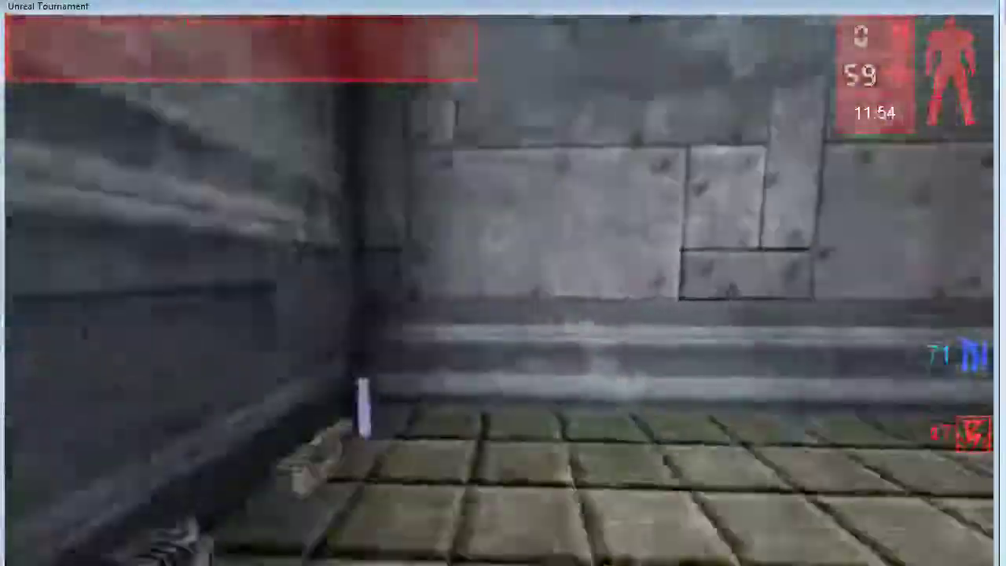
key(w)
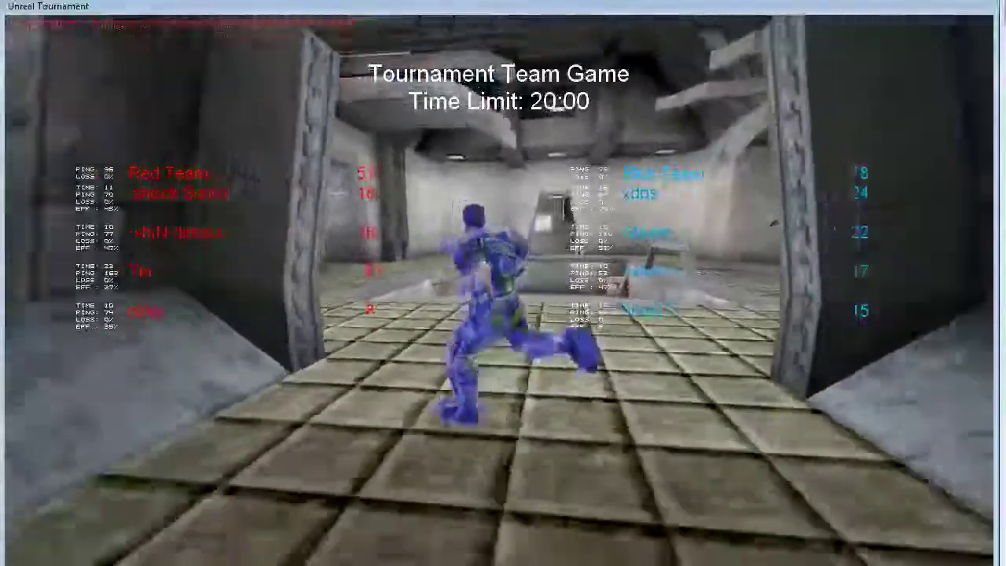
Show the team scoreboard comparing Red and Blue frags
key(F1)
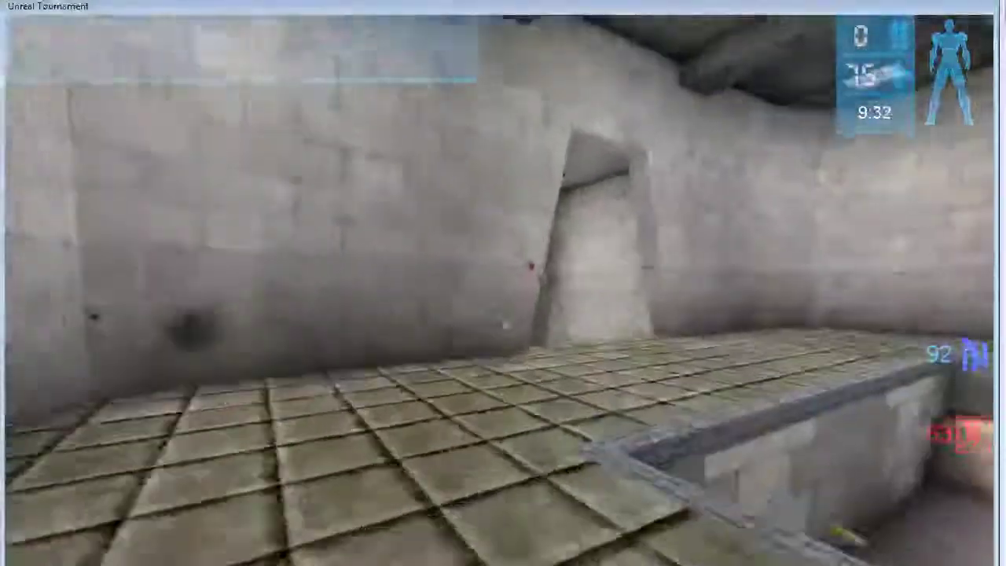
Cycle through six player viewpoints, then show the scoreboard with Blue leading 98 to 64
click(503, 283)
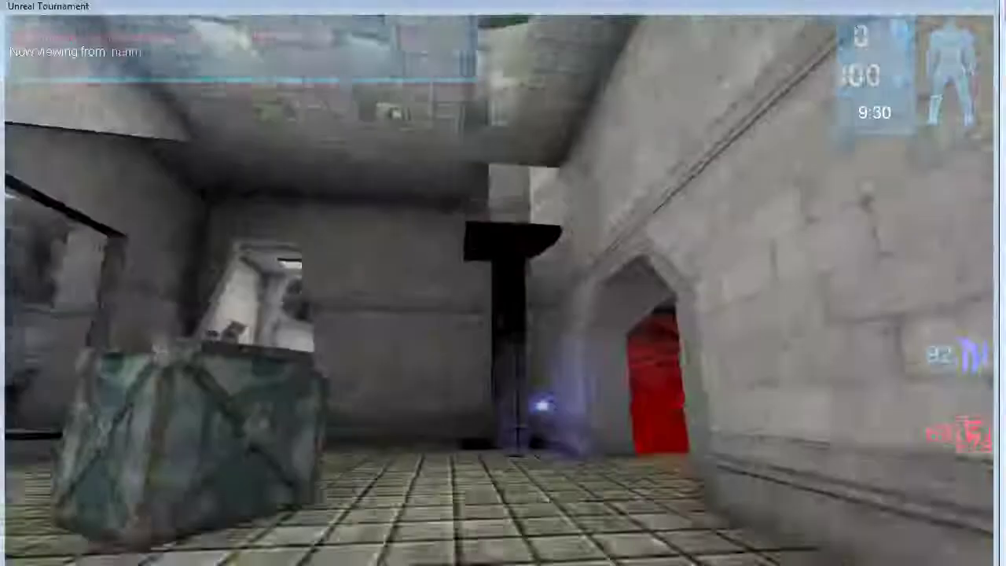
click(503, 283)
click(503, 283)
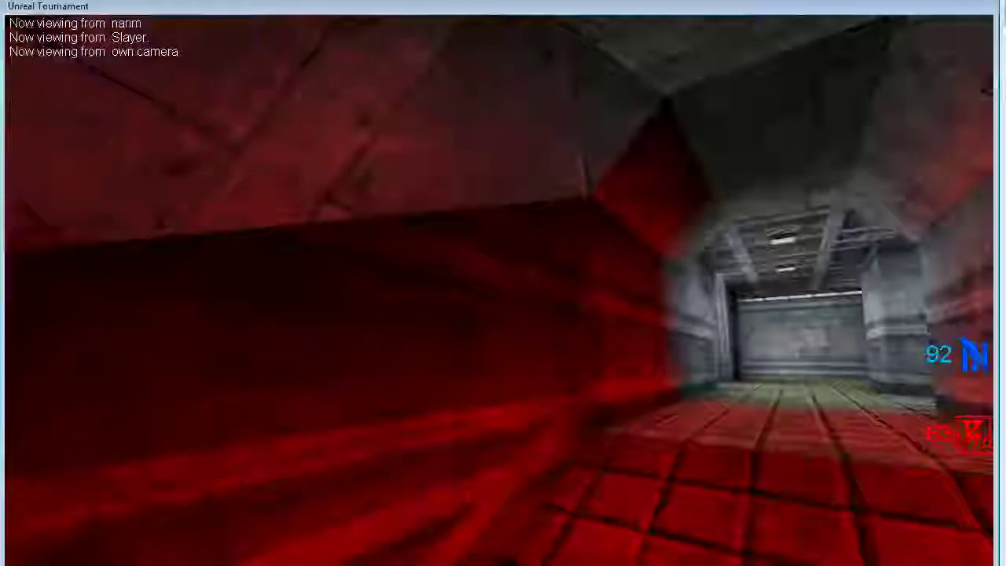
click(503, 283)
click(503, 283)
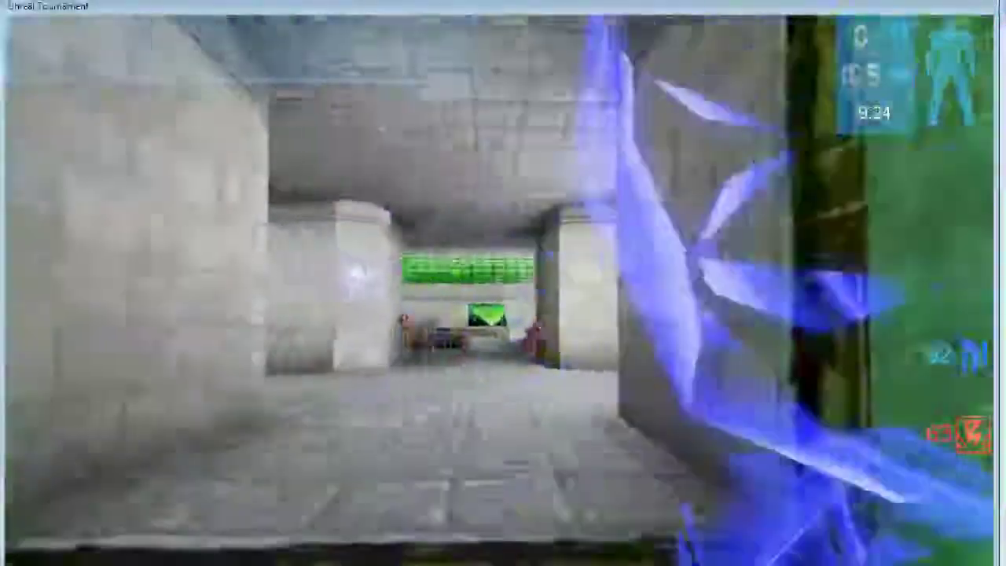
click(503, 282)
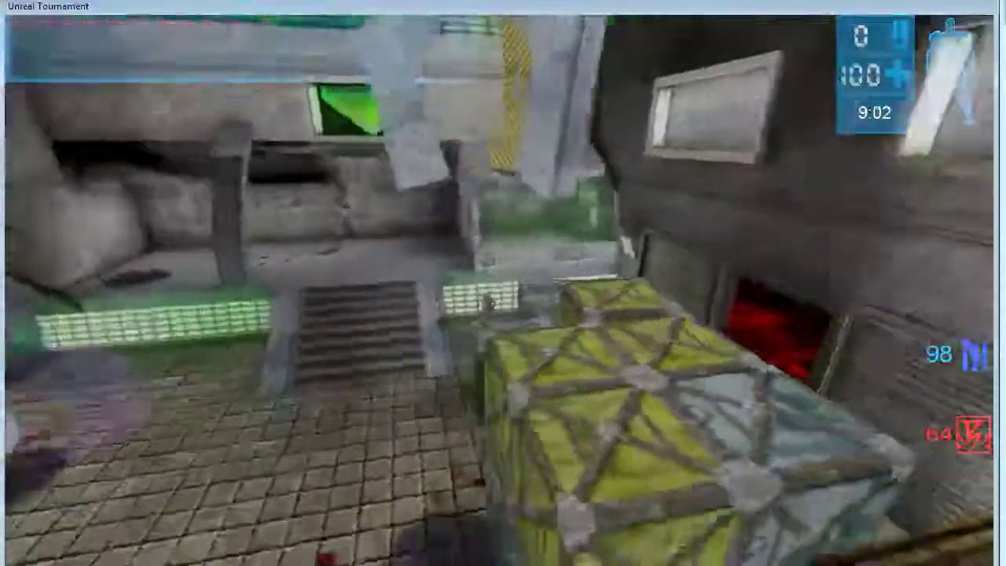
key(F1)
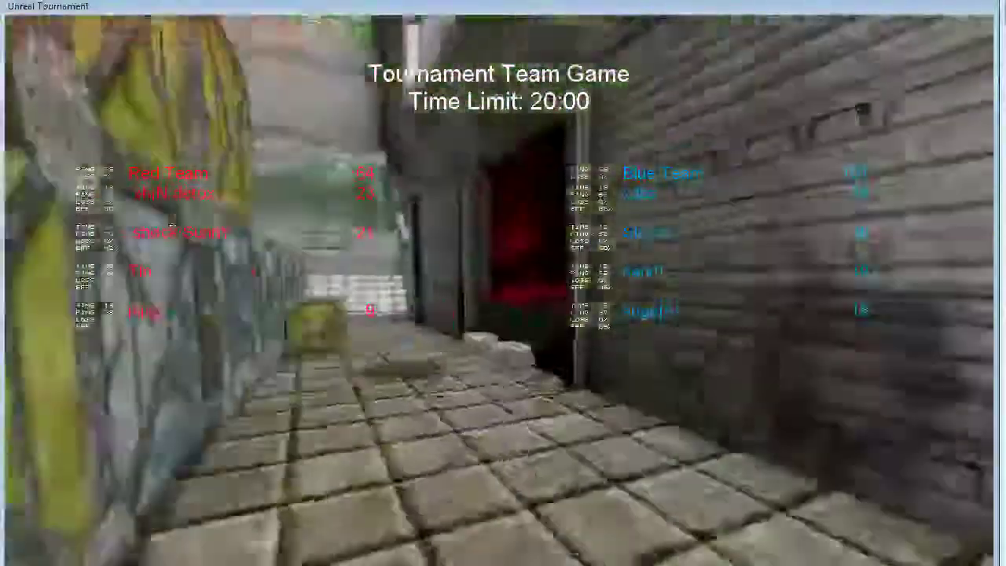
Cycle to red player Tim's view, toggling the scoreboard as Blue leads 113 to 68
key(F1)
click(502, 283)
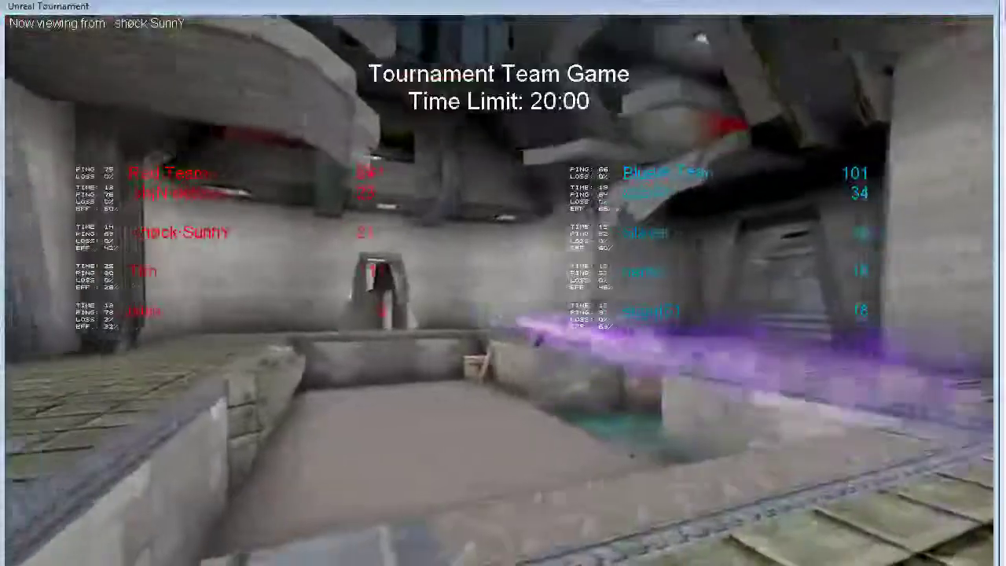
key(F1)
click(503, 283)
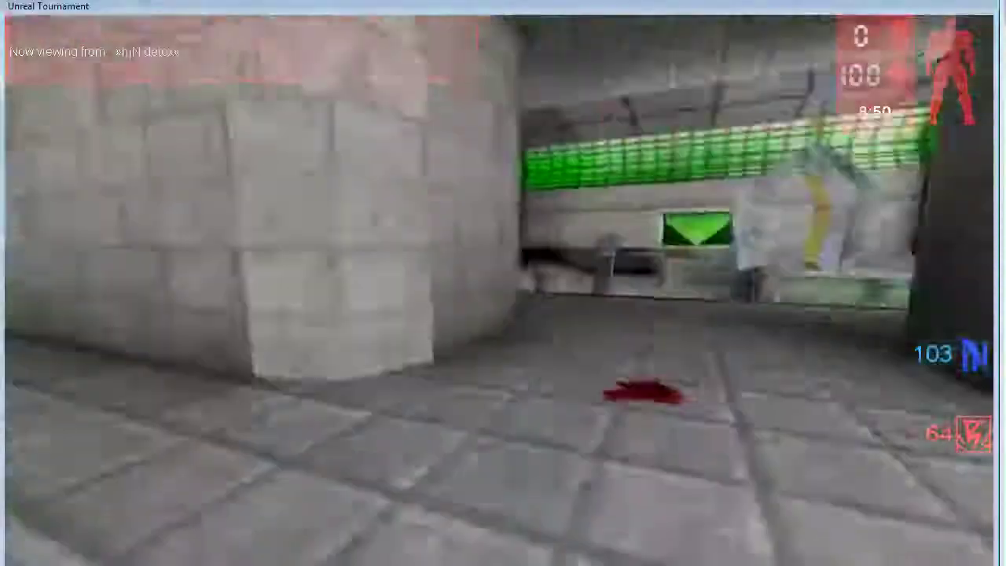
key(F1)
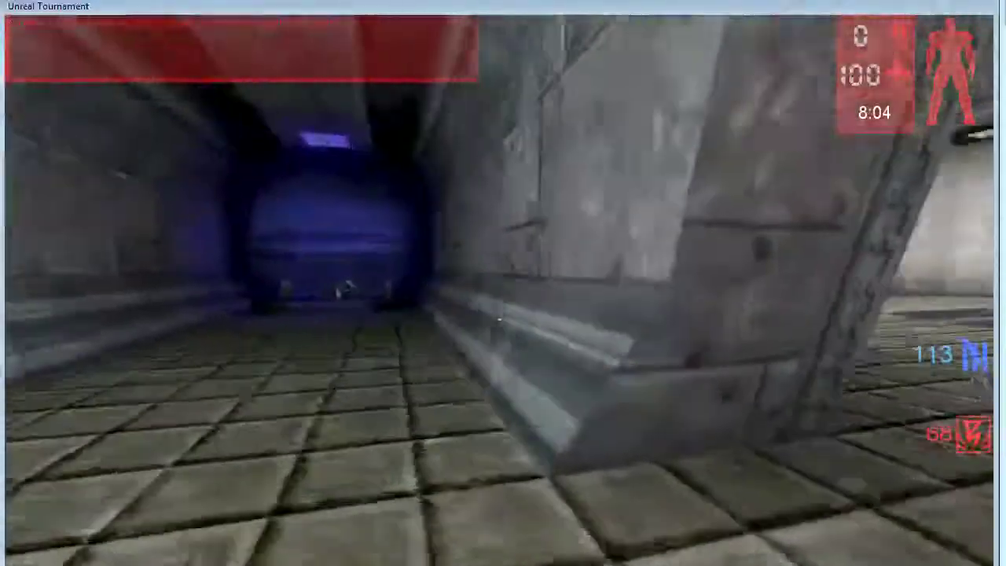
Take the free camera, check the scoreboard, and fly via ramp, stairs and corridor into the crate room
right_click(503, 283)
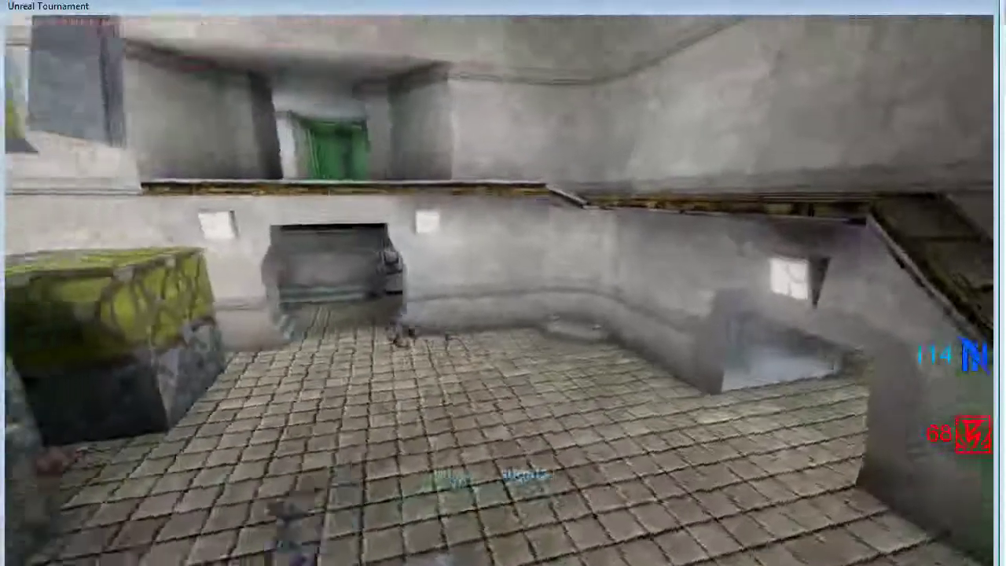
key(F1)
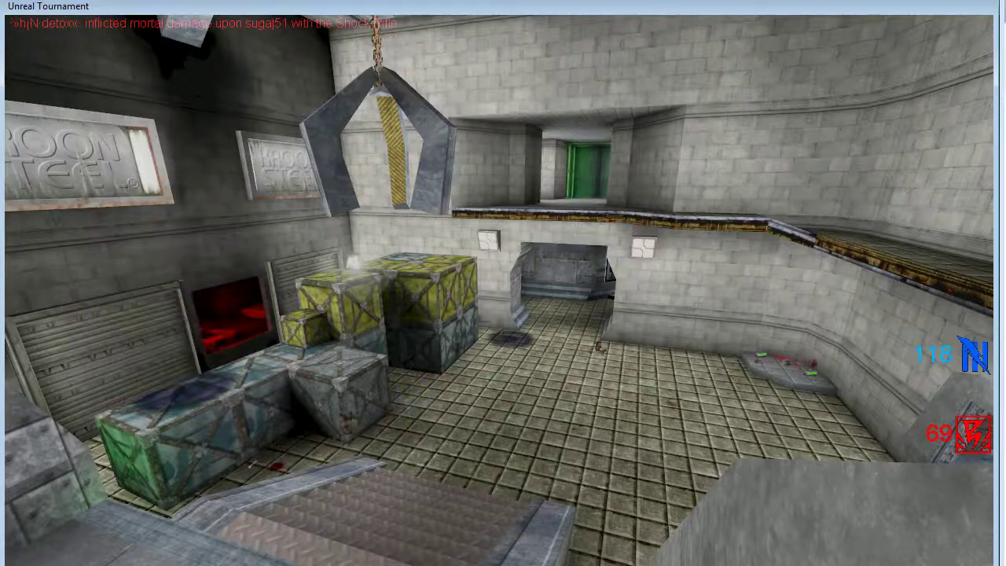
key(w)
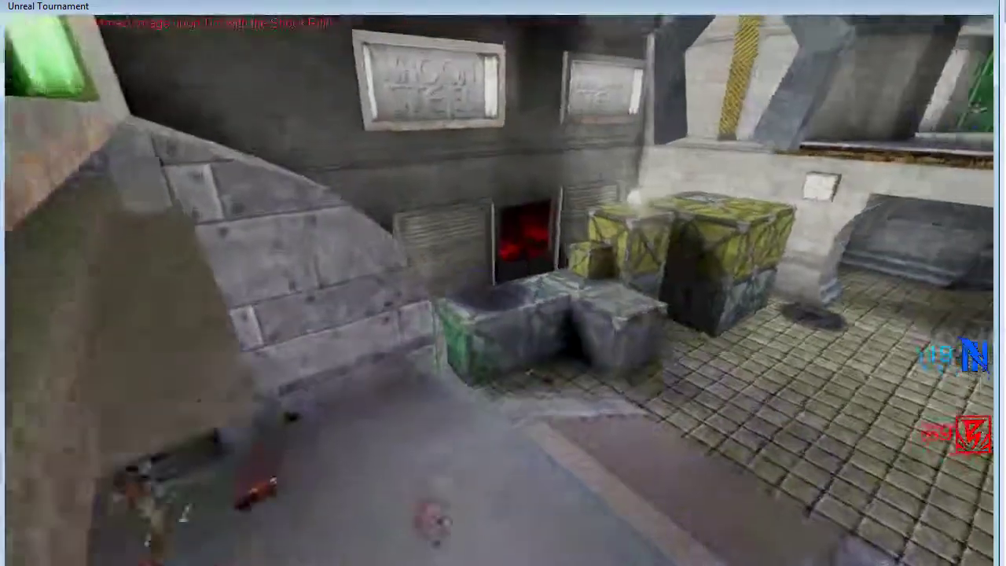
key(w)
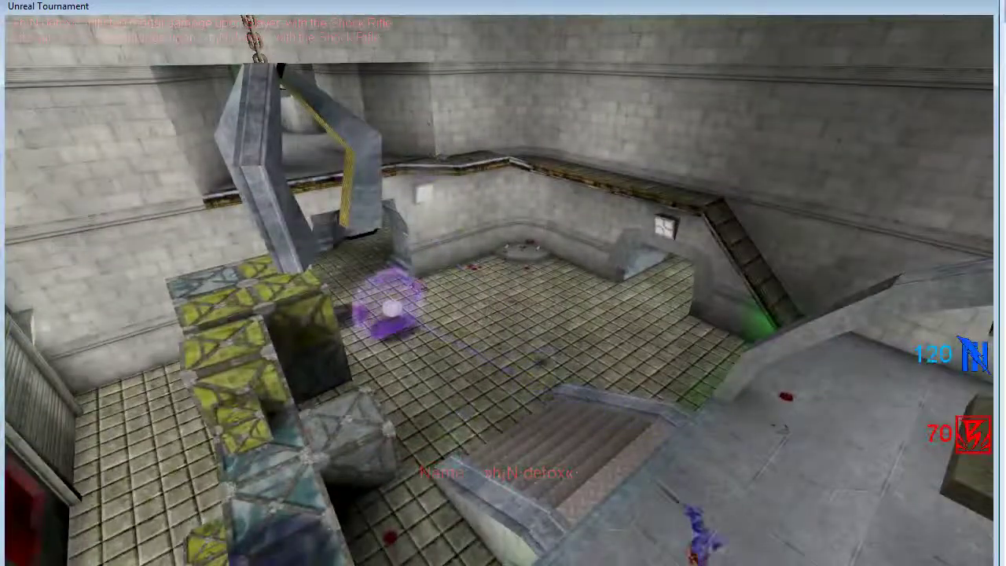
key(w)
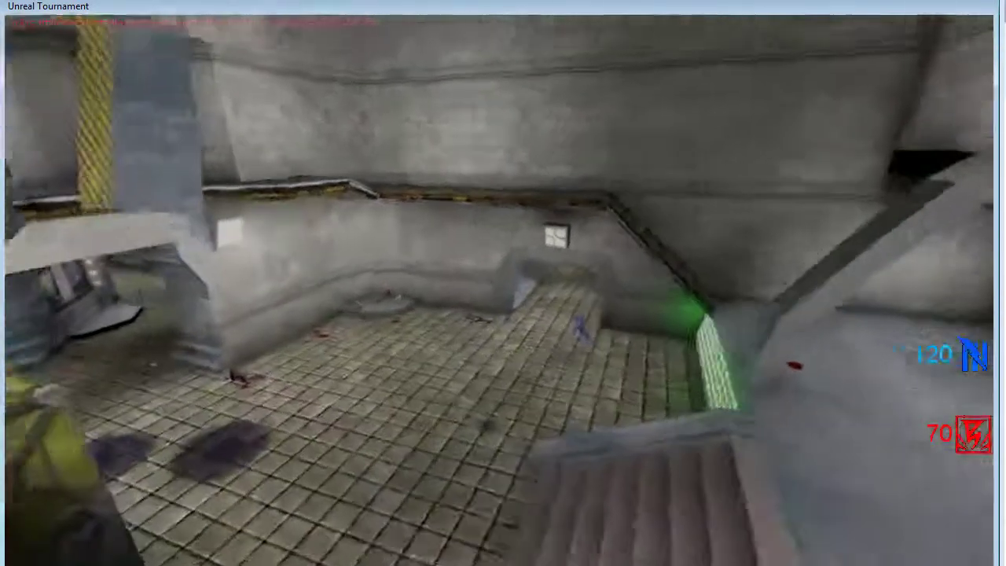
key(w)
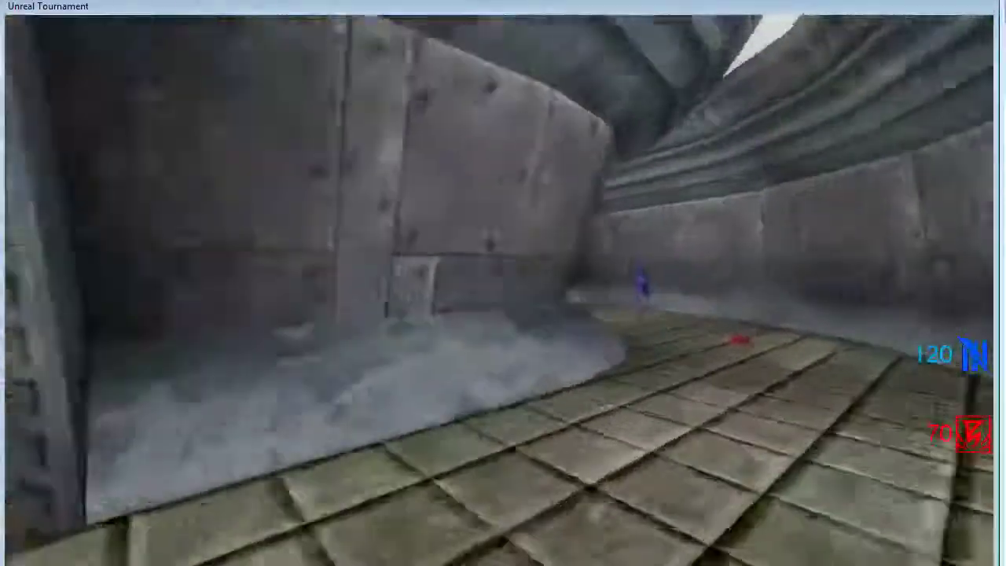
key(w)
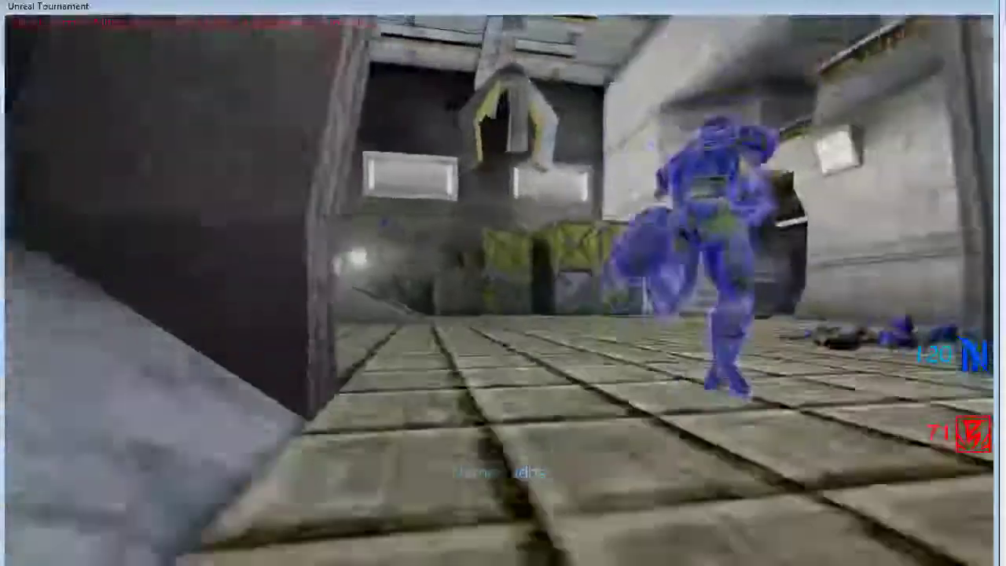
key(w)
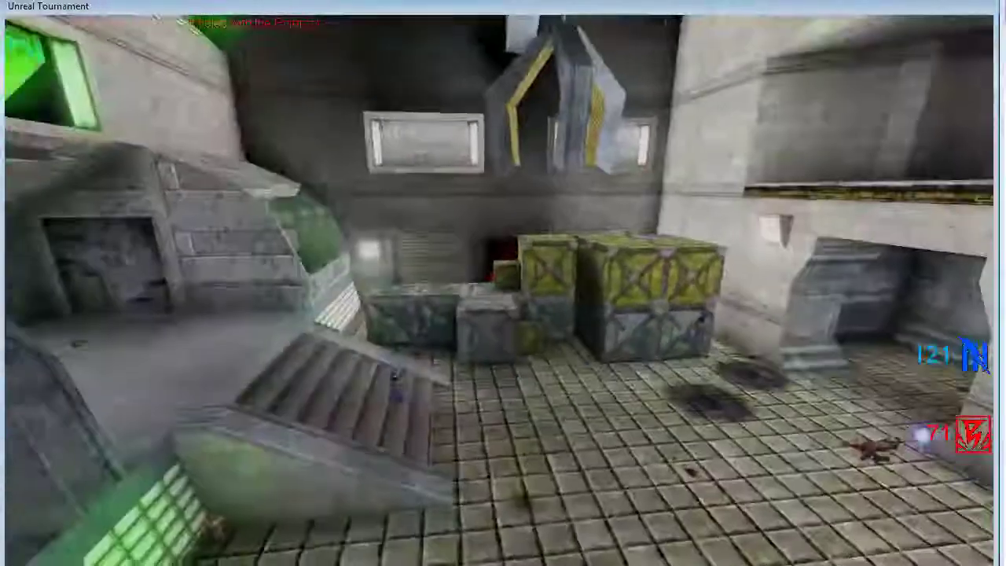
right_click(503, 283)
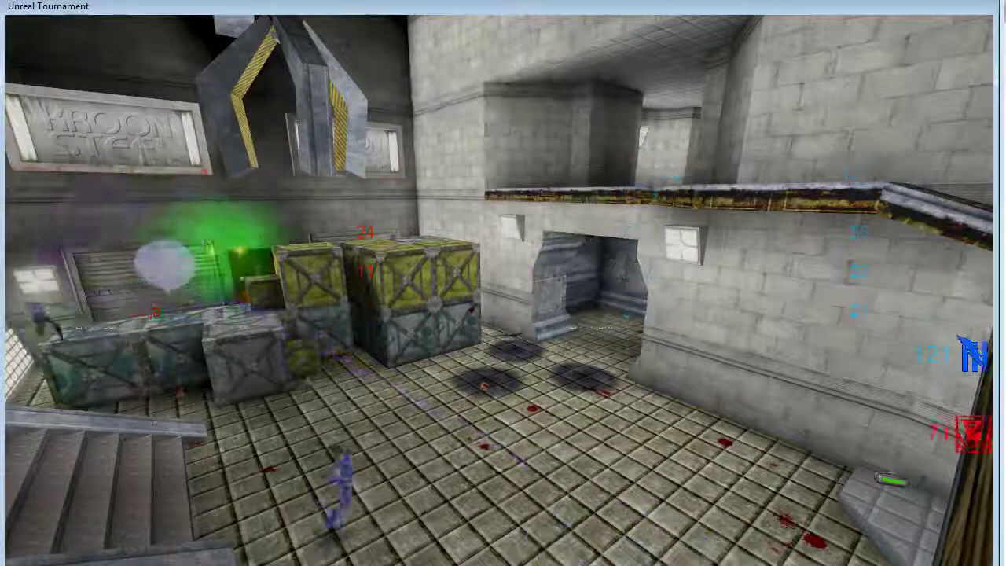
Move the spectator camera forward to face the stairs and crates
key(w)
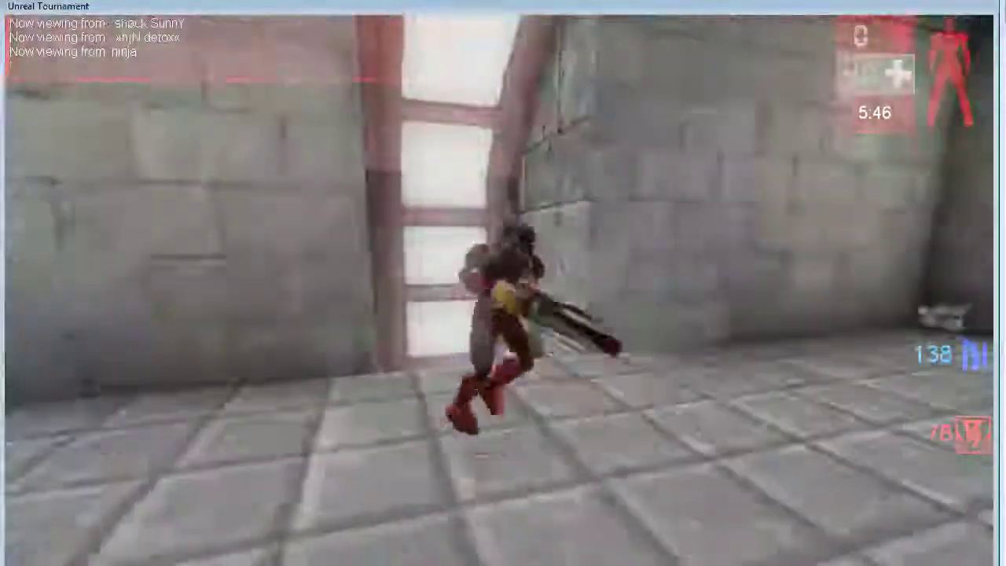
Glance at the team scoreboard showing Blue 150, Red 82 with 4:48 left
key(F1)
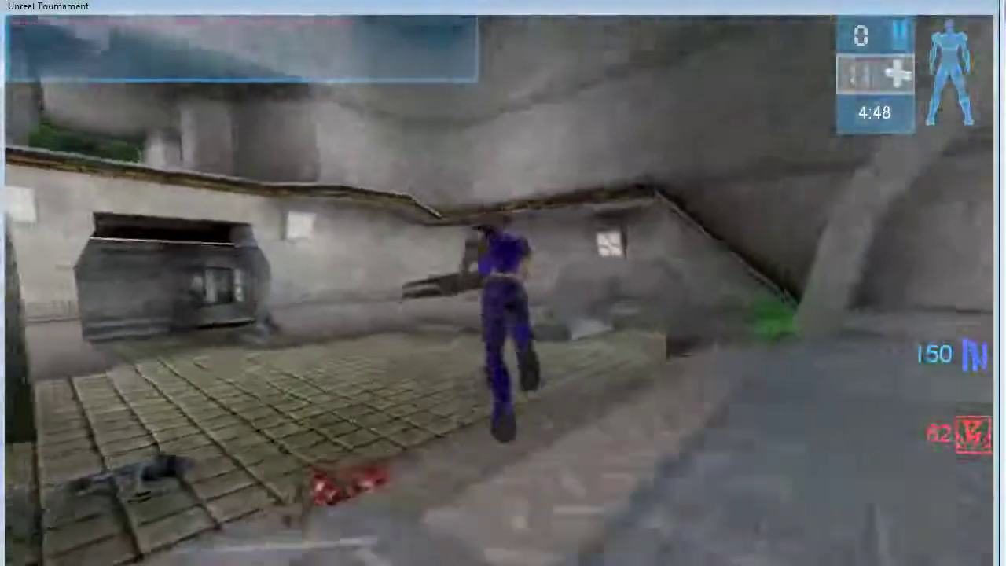
Cycle the spectator camera through two other players' views
click(503, 283)
click(503, 283)
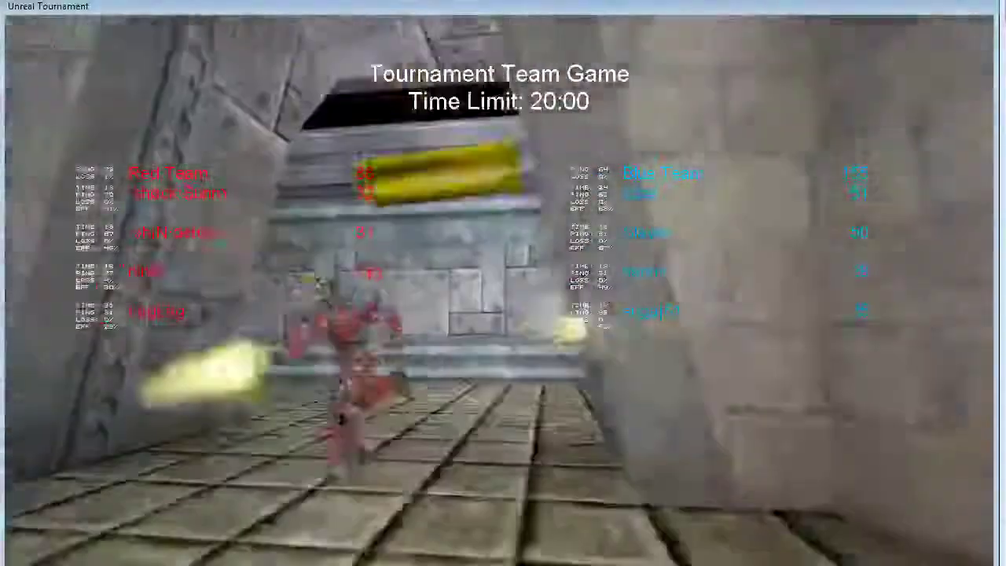
Check the scoreboard, then advance onto the tiled floor and shoot a red enemy
key(F1)
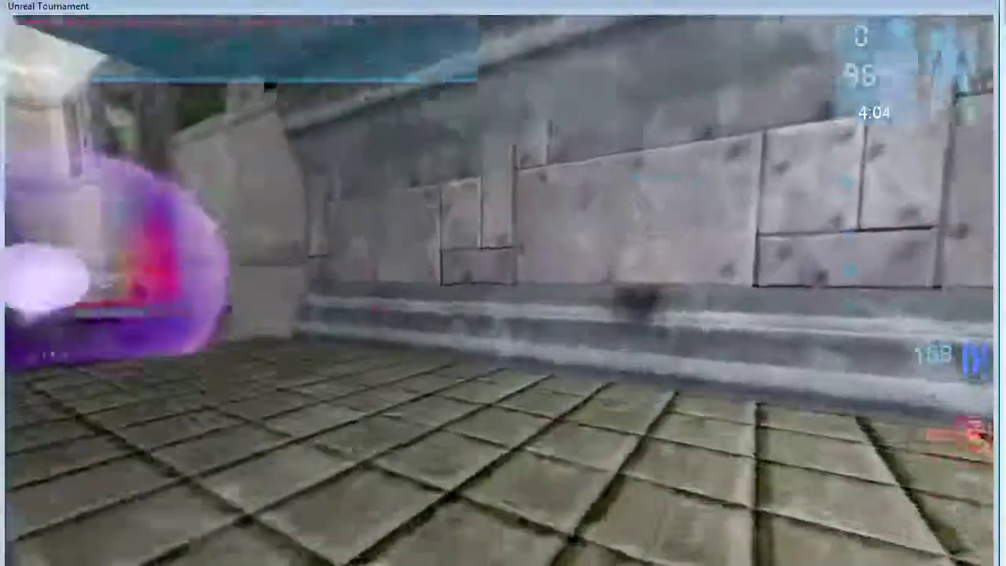
key(F1)
key(F1)
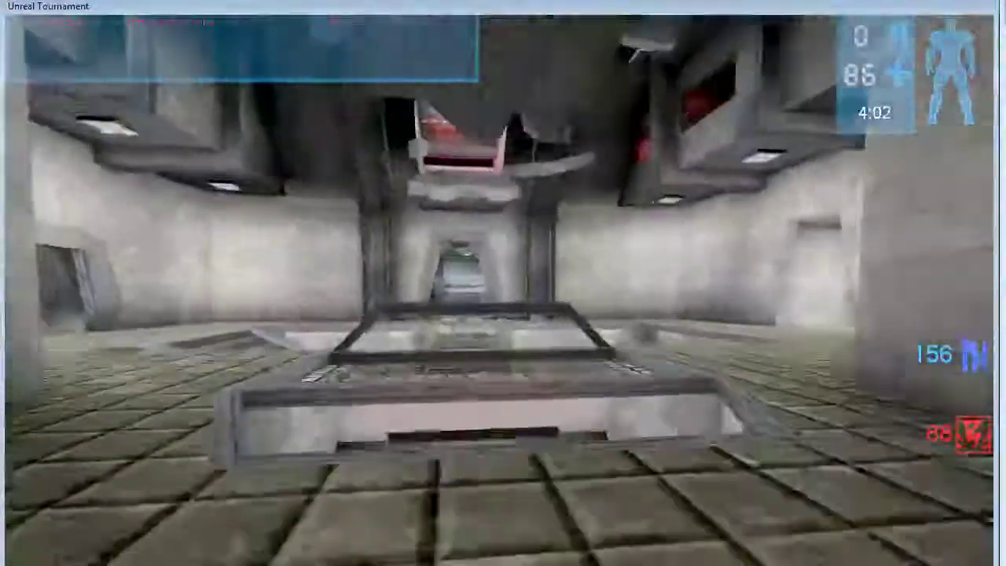
key(w)
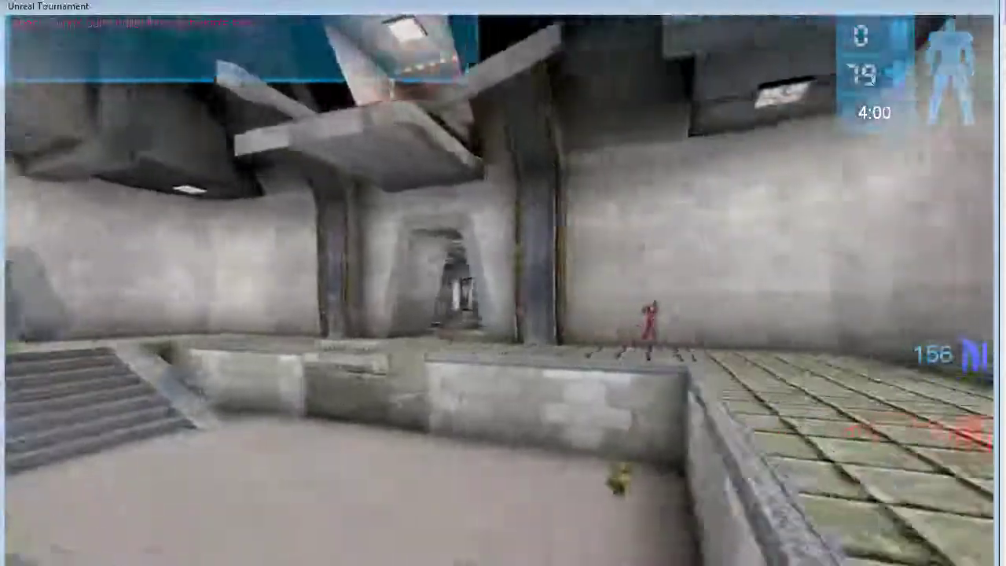
key(w)
click(503, 283)
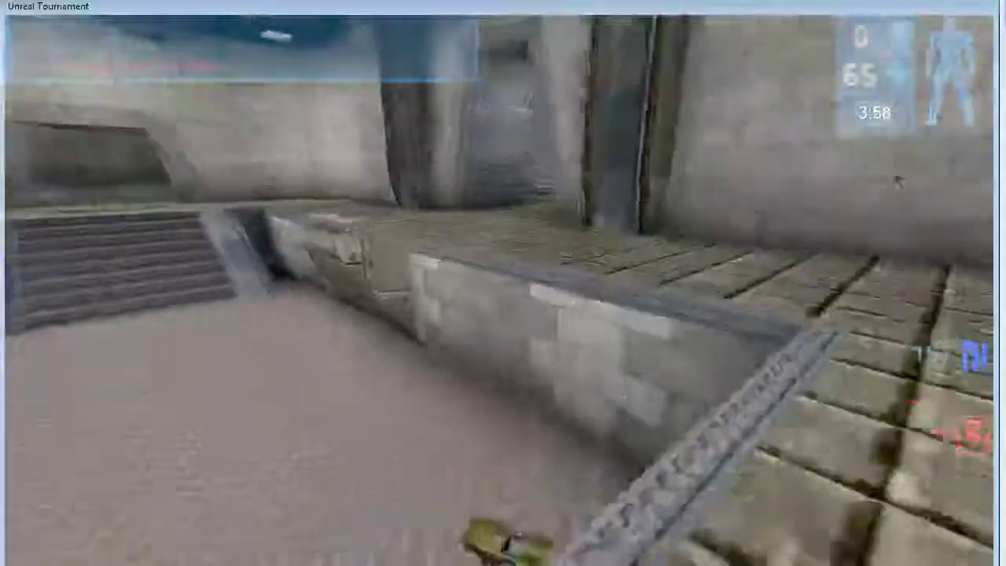
Grab the health packs and push through the corridor and room toward the stairs
key(w)
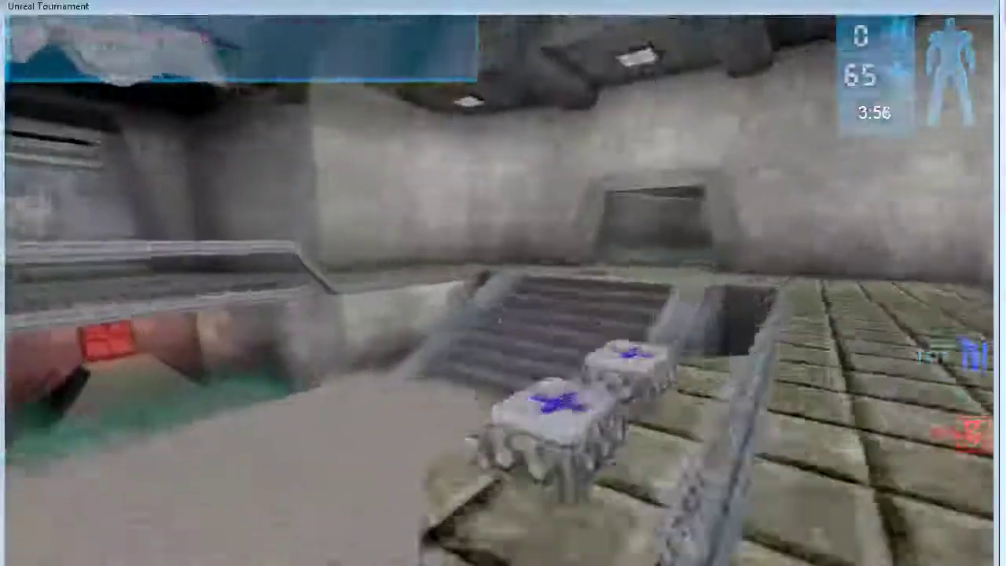
key(w)
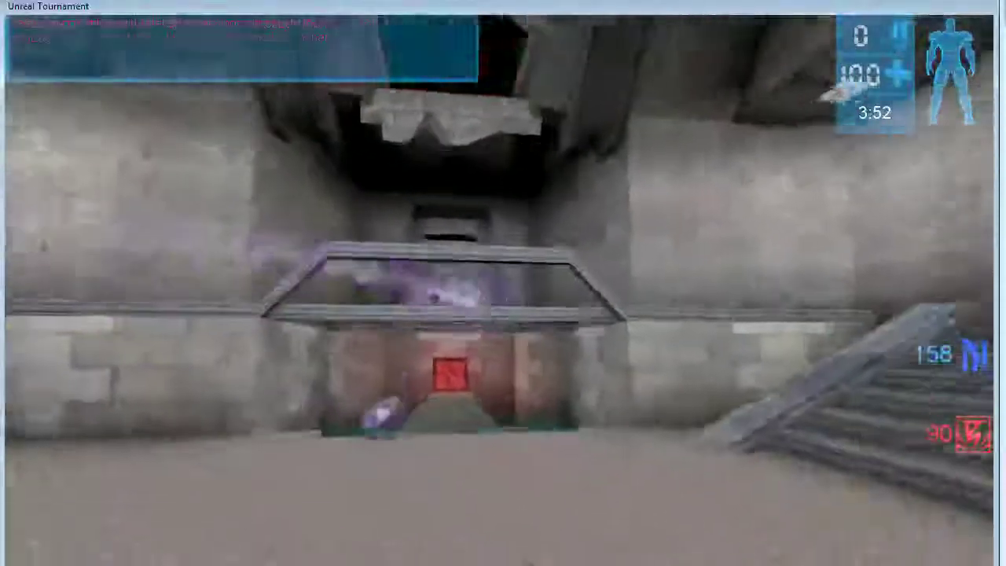
key(w)
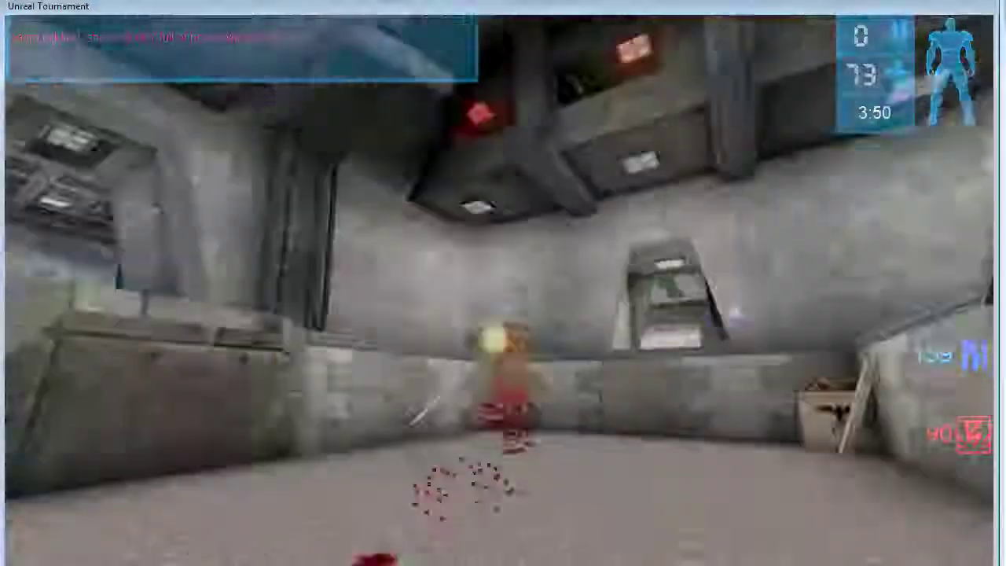
key(w)
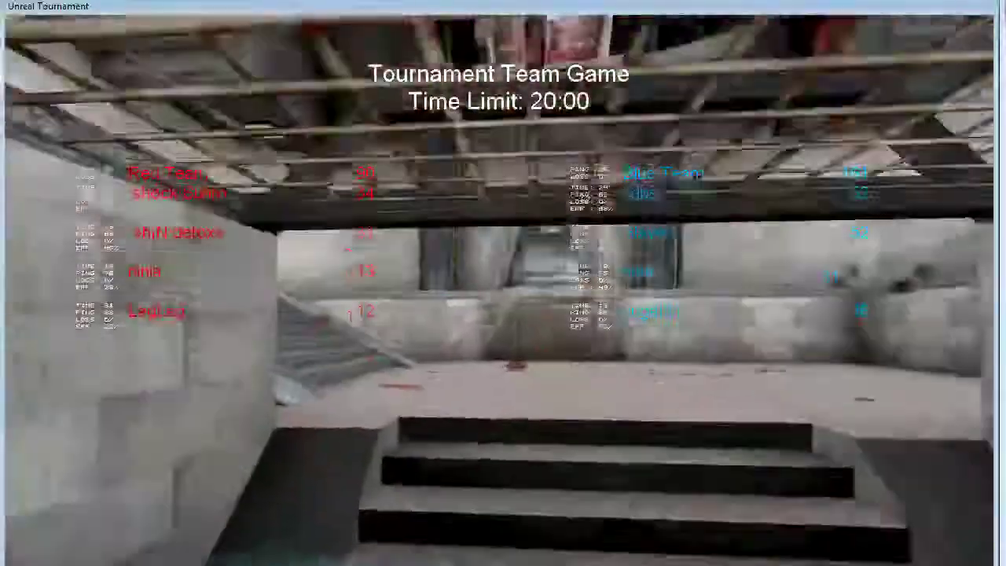
Hide the scoreboard, collect health, advance on the enemy, and respawn after dying
key(F1)
key(w)
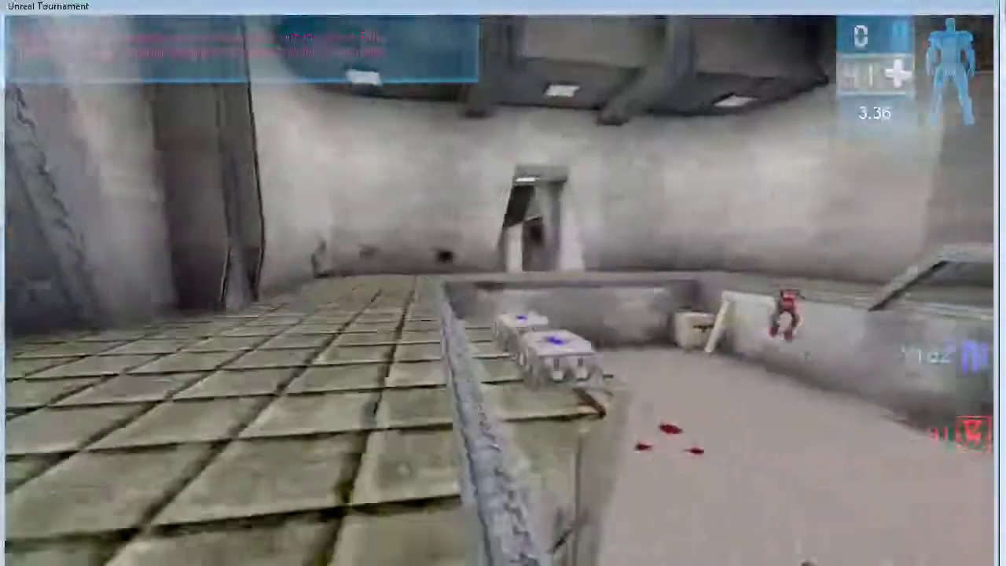
key(w)
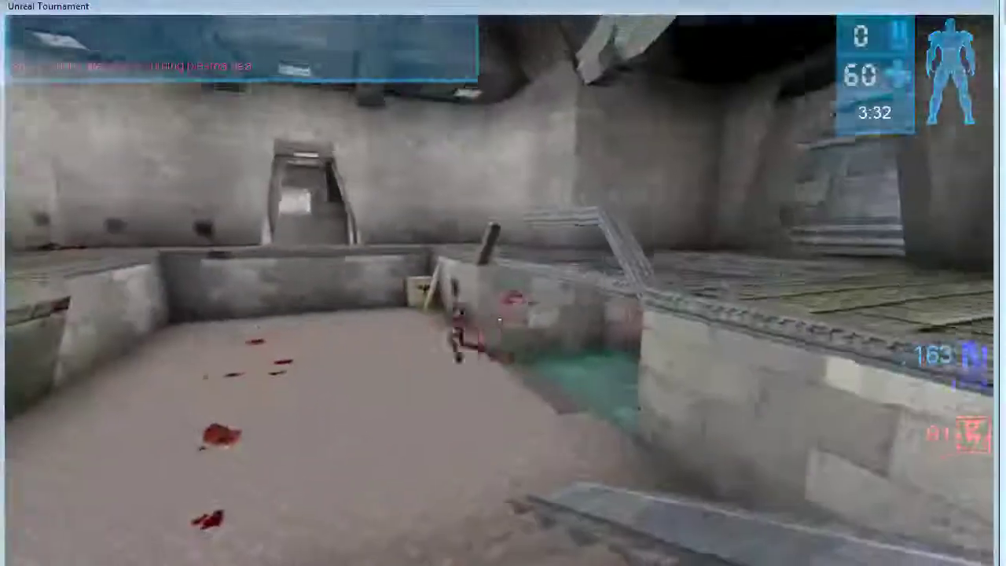
click(503, 282)
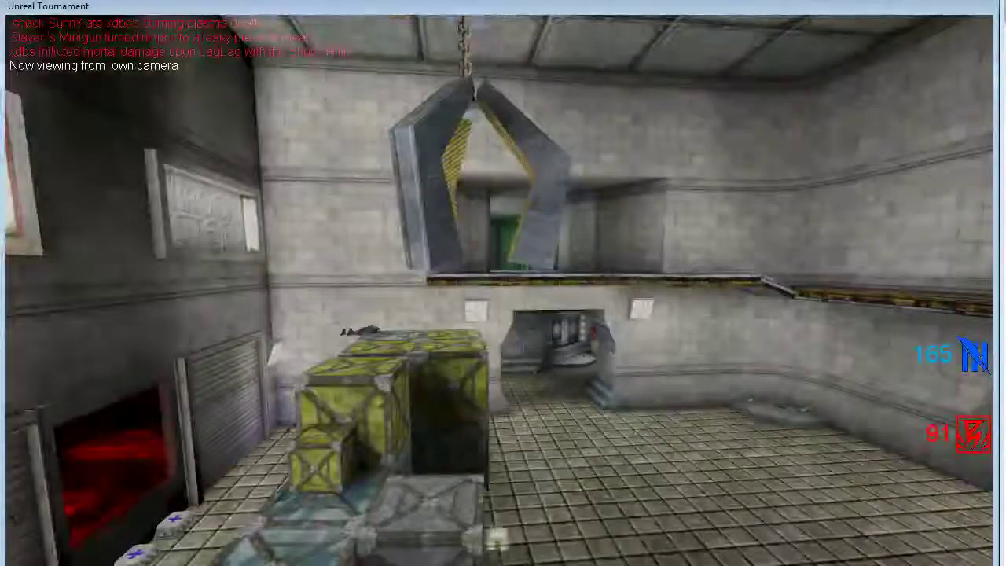
Spectate a red player, then a blue player, and show the scoreboard at 184–95
click(503, 283)
click(503, 283)
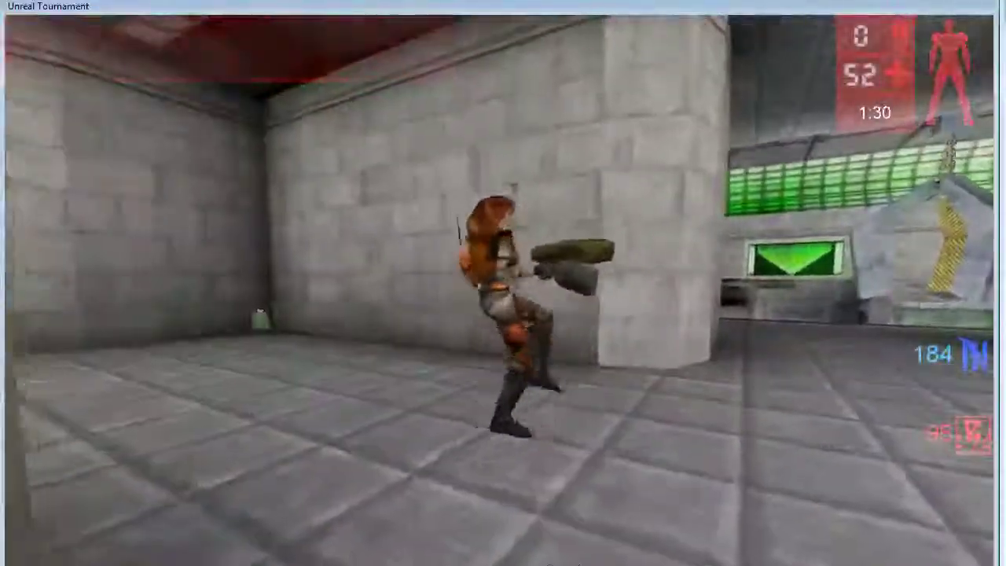
key(F1)
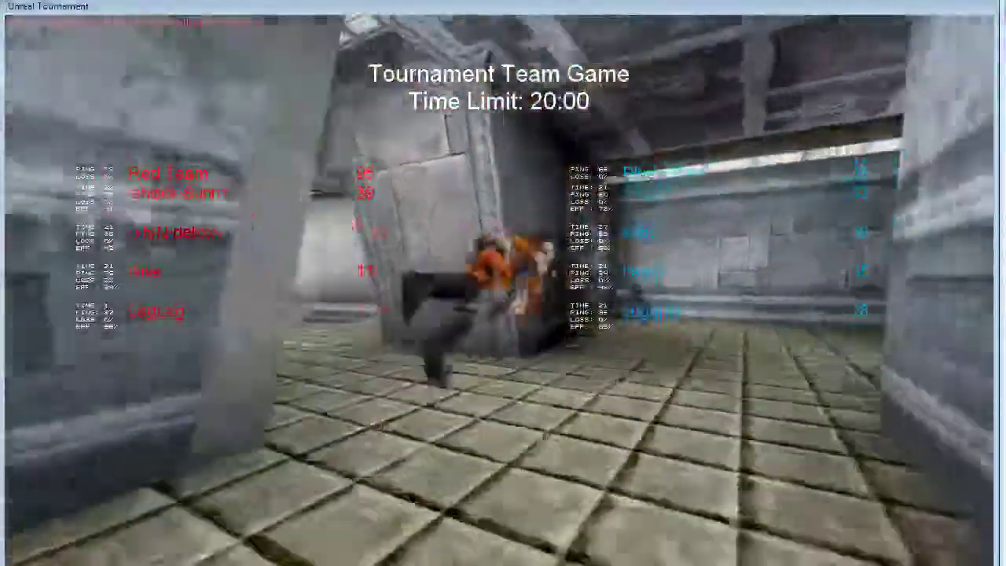
Close the scoreboard to the own camera, then cycle to a free camera view
right_click(503, 283)
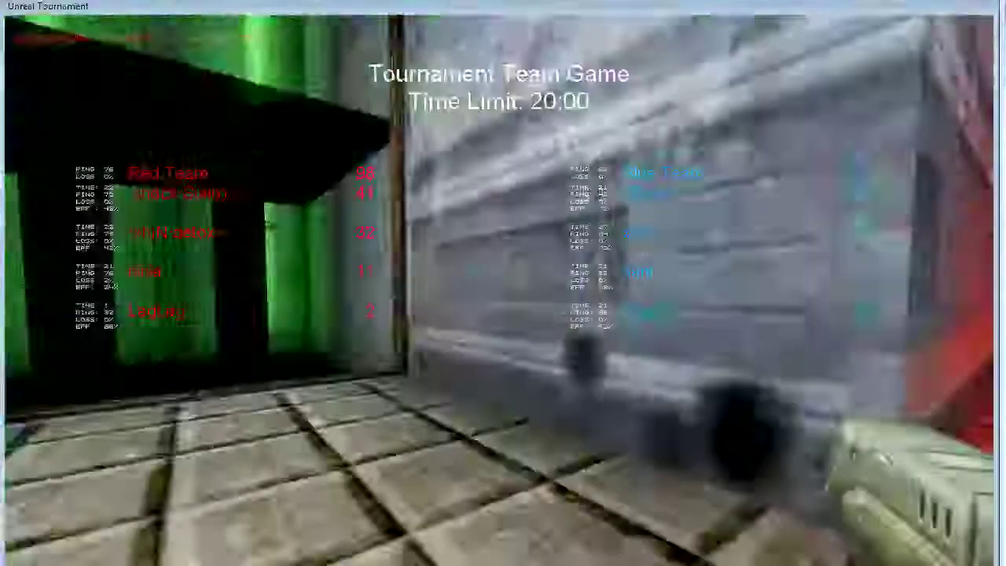
click(503, 283)
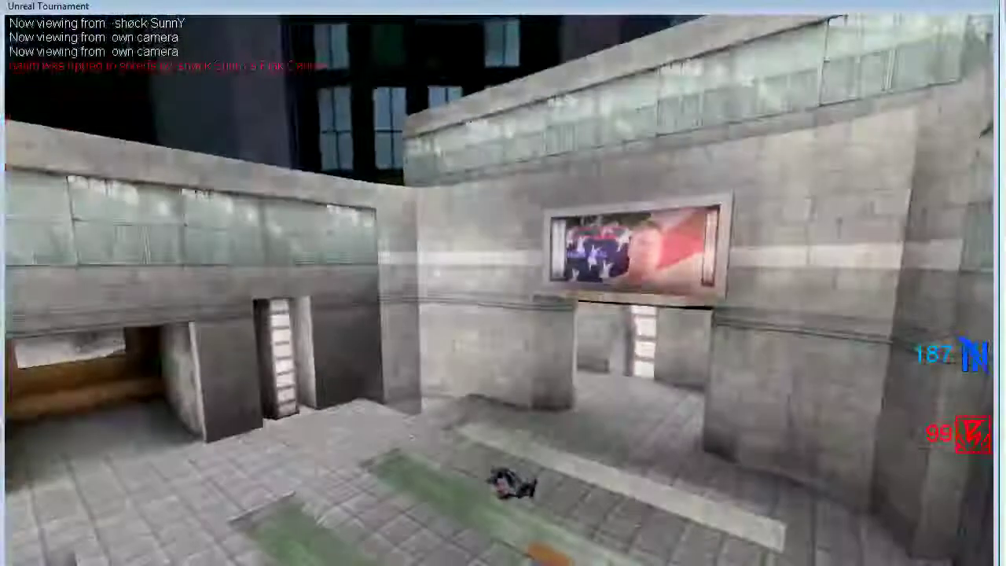
Cycle spectator views back to the own camera as Blue wins 202 to 107
click(503, 282)
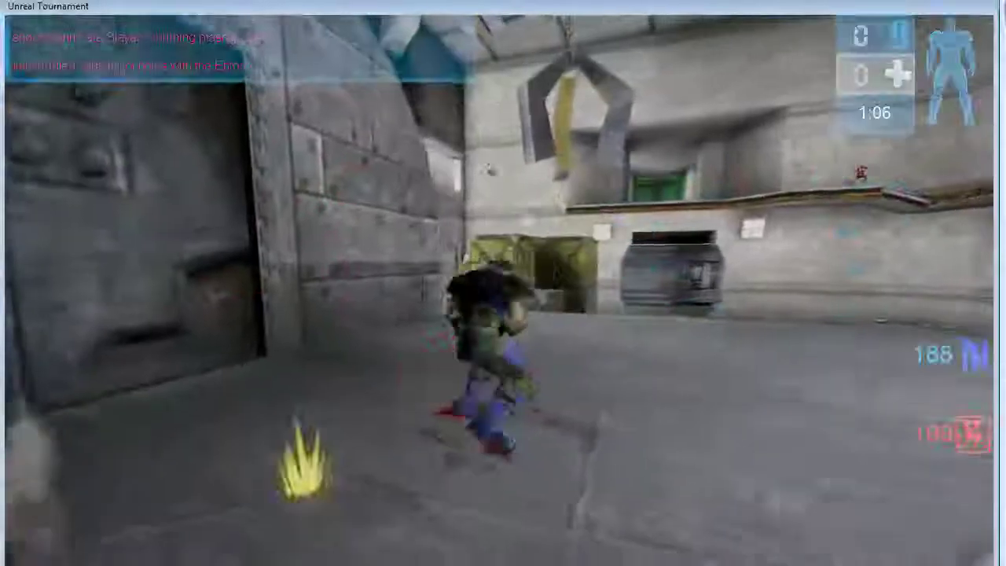
click(503, 283)
right_click(503, 283)
right_click(502, 283)
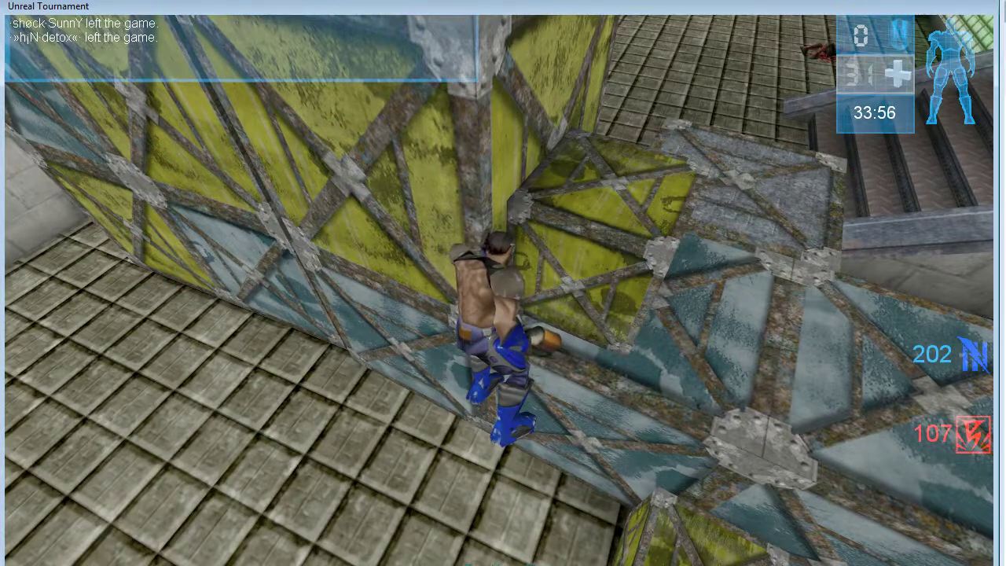
Leave the match via the console for the main menu, then open JustinTV's Broadcast options
key(grave)
text(sa)
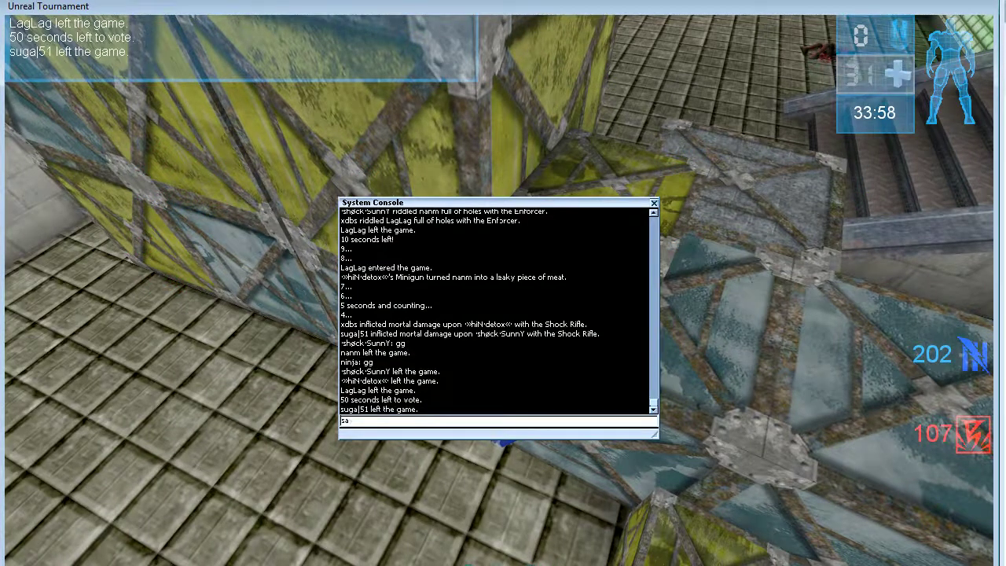
key(Escape)
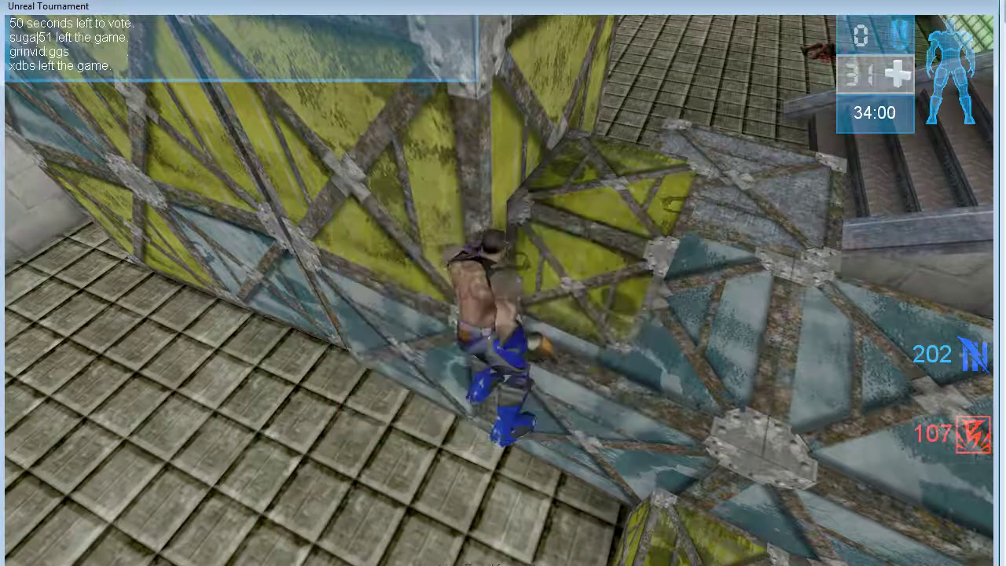
key(alt+Tab)
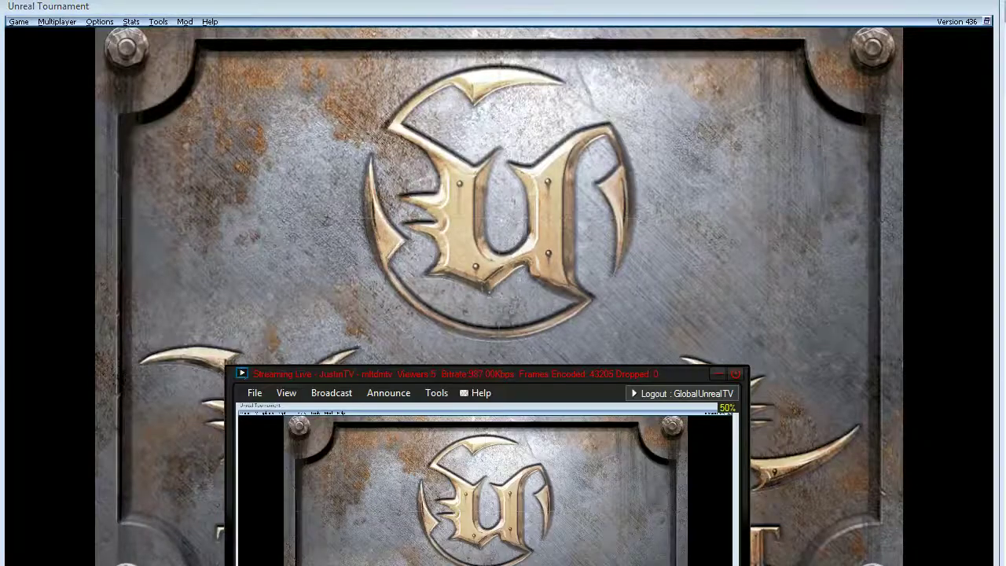
click(331, 392)
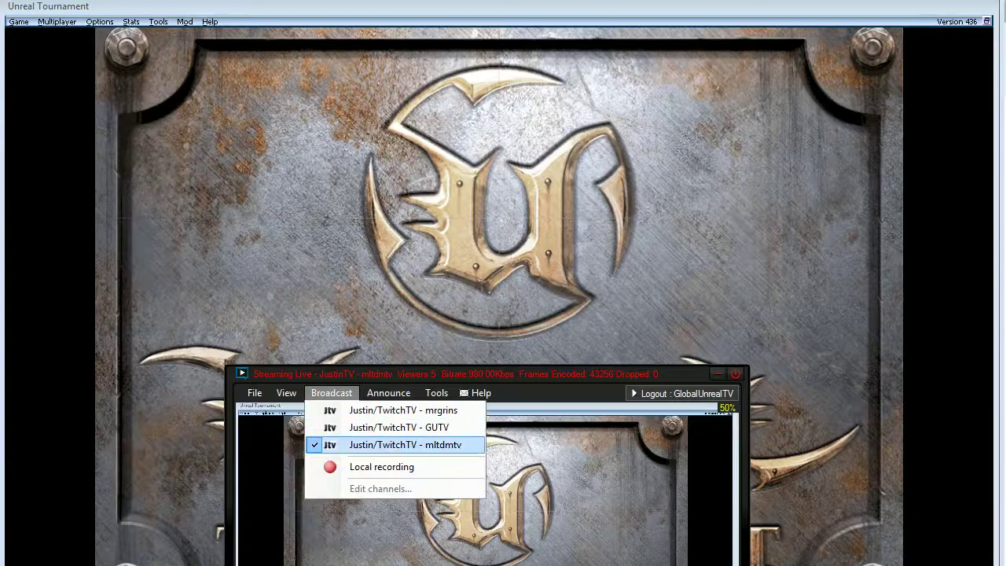